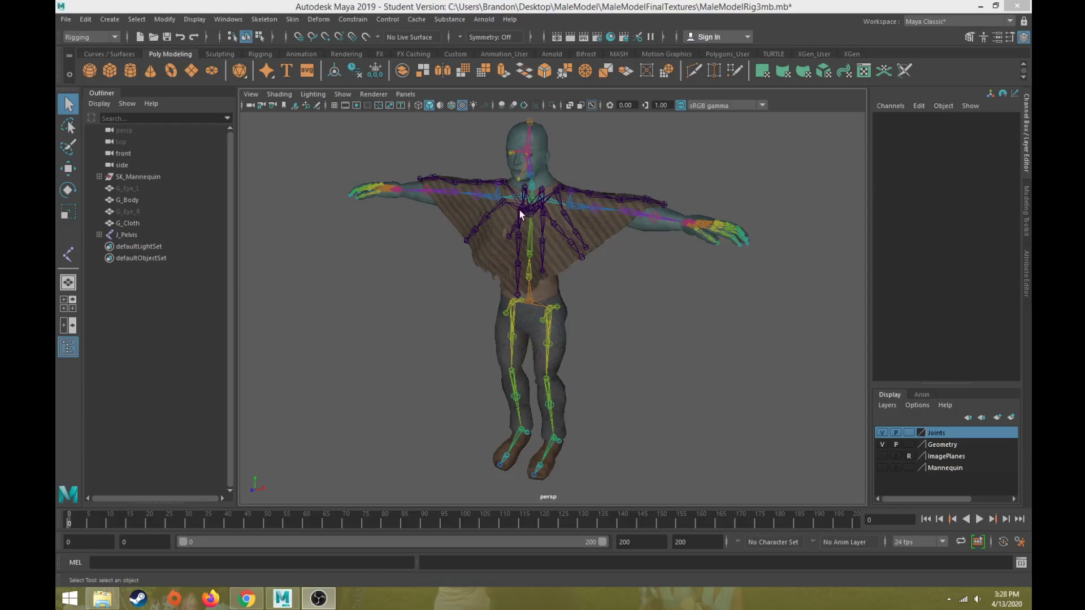
# - Hide the G_Body mesh so only the cloth geometry and the skeleton remain in the scene view
pyautogui.keyDown('alt'); pyautogui.moveTo(520, 207); pyautogui.dragTo(529, 273, button='middle'); pyautogui.keyUp('alt')
pyautogui.click(662, 306)
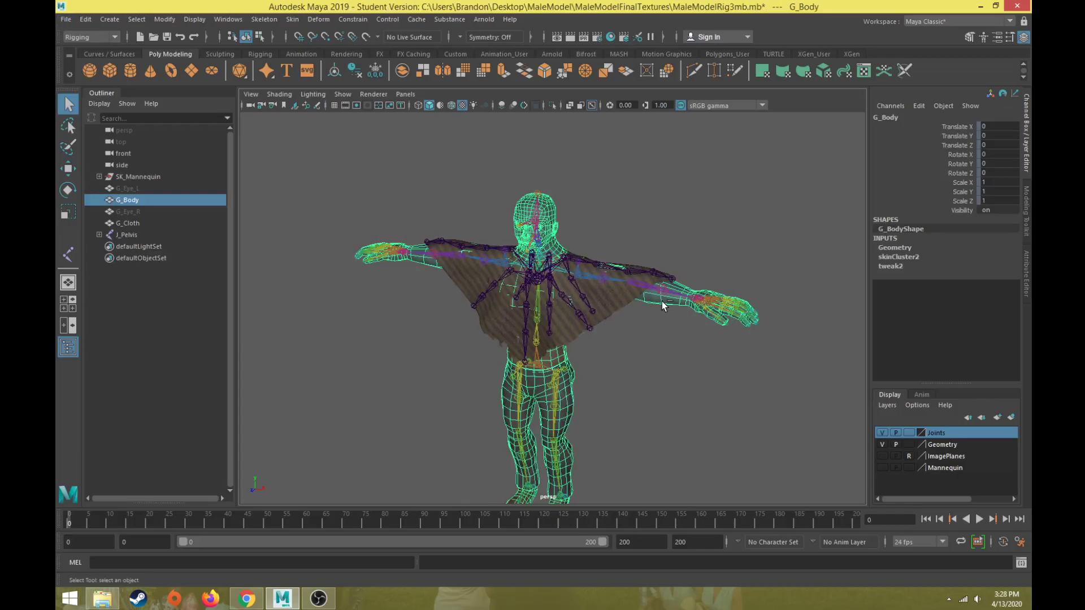
pyautogui.hotkey('ctrl', 'h')
# - Examine the J_ClothRoot joint chains against the J_Pelvis skeleton, checking how they run through the poncho cloth
pyautogui.keyDown('alt'); pyautogui.moveTo(643, 296); pyautogui.dragTo(517, 293); pyautogui.keyUp('alt')
pyautogui.click(531, 277)
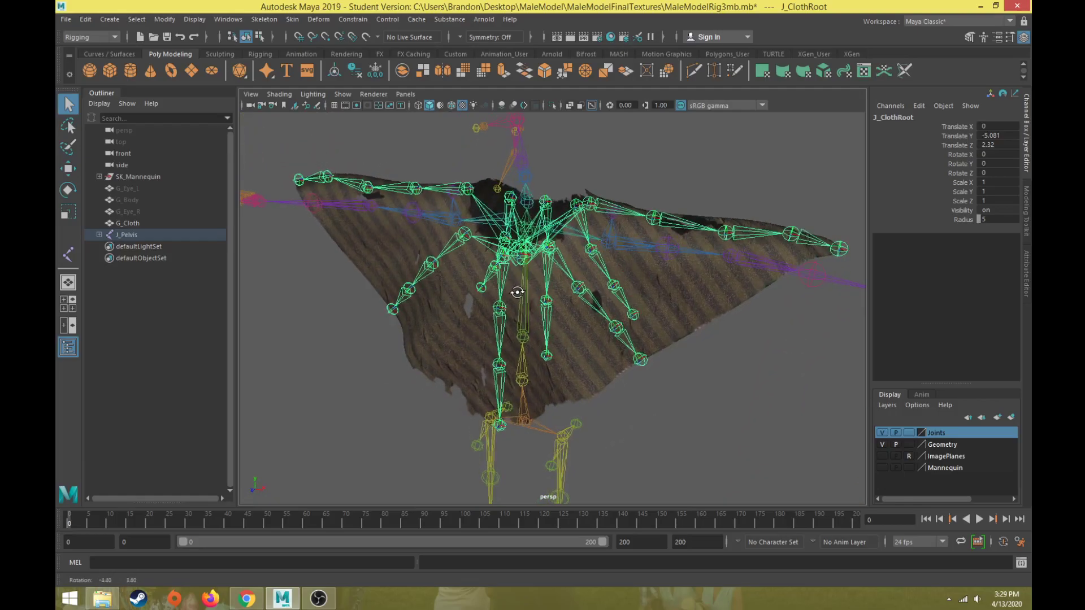
pyautogui.click(523, 425)
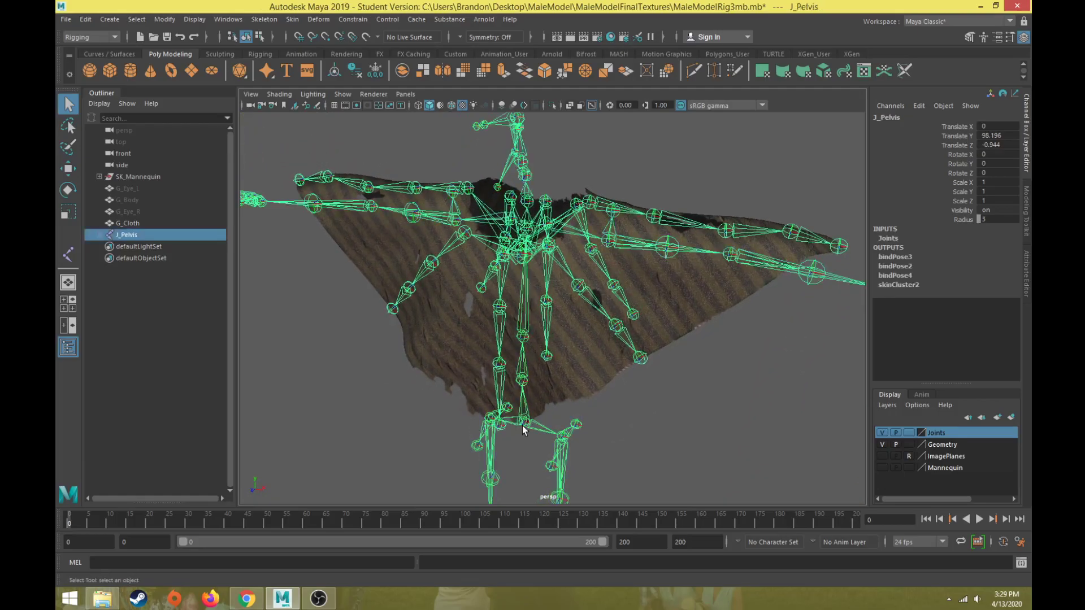
pyautogui.click(520, 259)
pyautogui.keyDown('alt'); pyautogui.moveTo(510, 312); pyautogui.dragTo(576, 343); pyautogui.keyUp('alt')
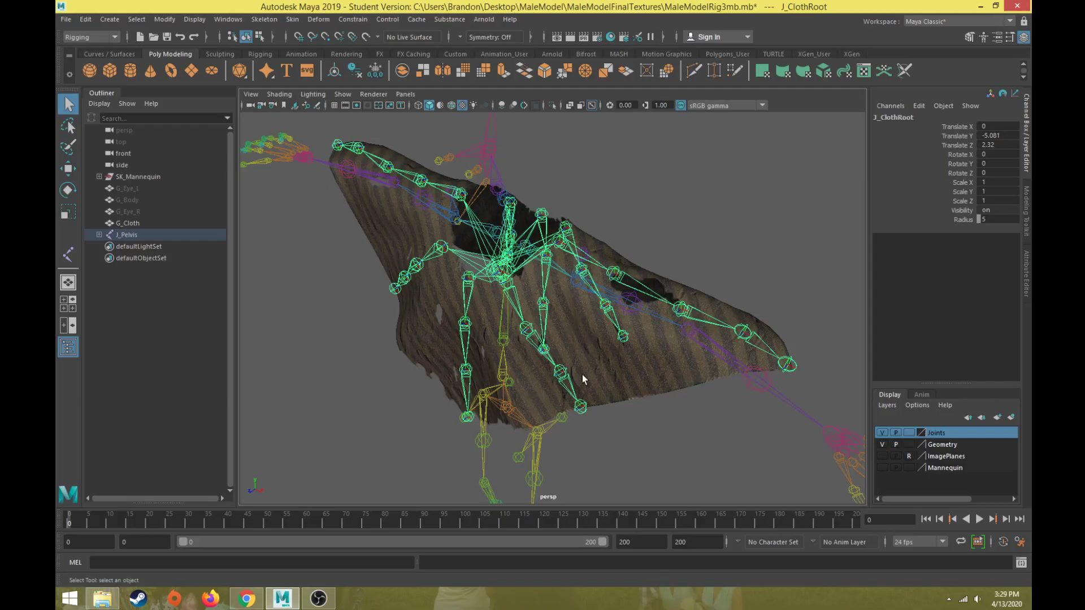
# - Select G_Cloth and expand the J_Pelvis hierarchy, collapsing the J_L_Collar and J_R_Collar branches to expose the J_ClothRoot joints
pyautogui.click(127, 225)
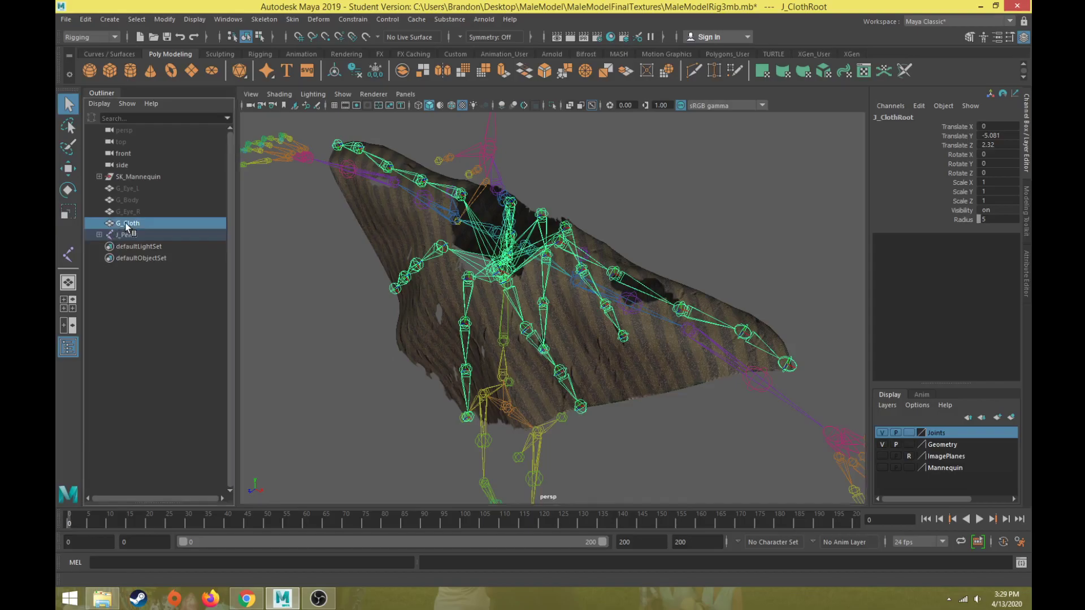
pyautogui.click(99, 235)
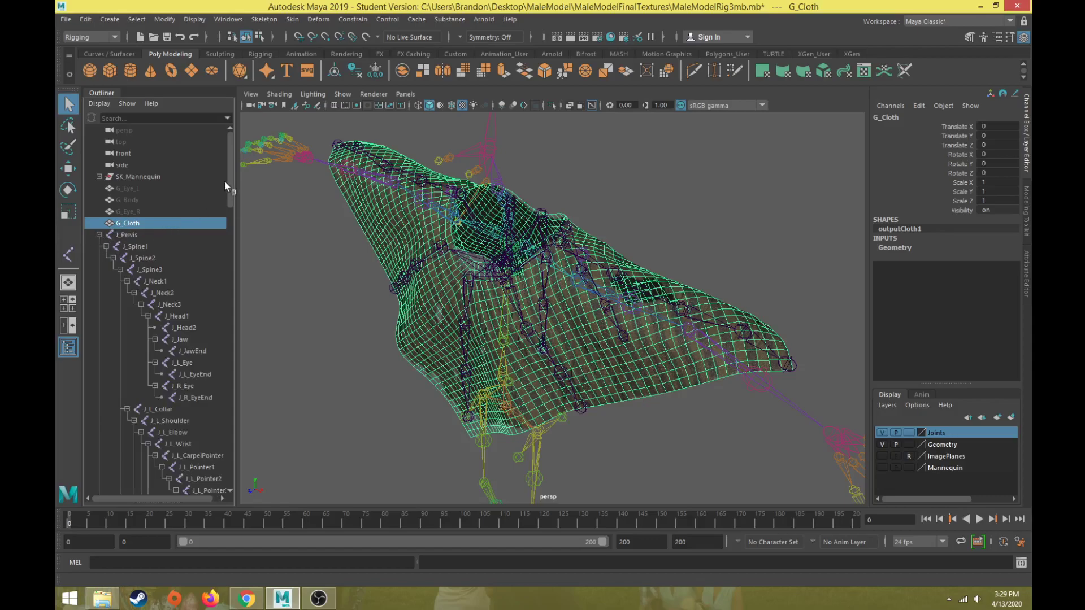
pyautogui.moveTo(231, 189); pyautogui.dragTo(353, 290)
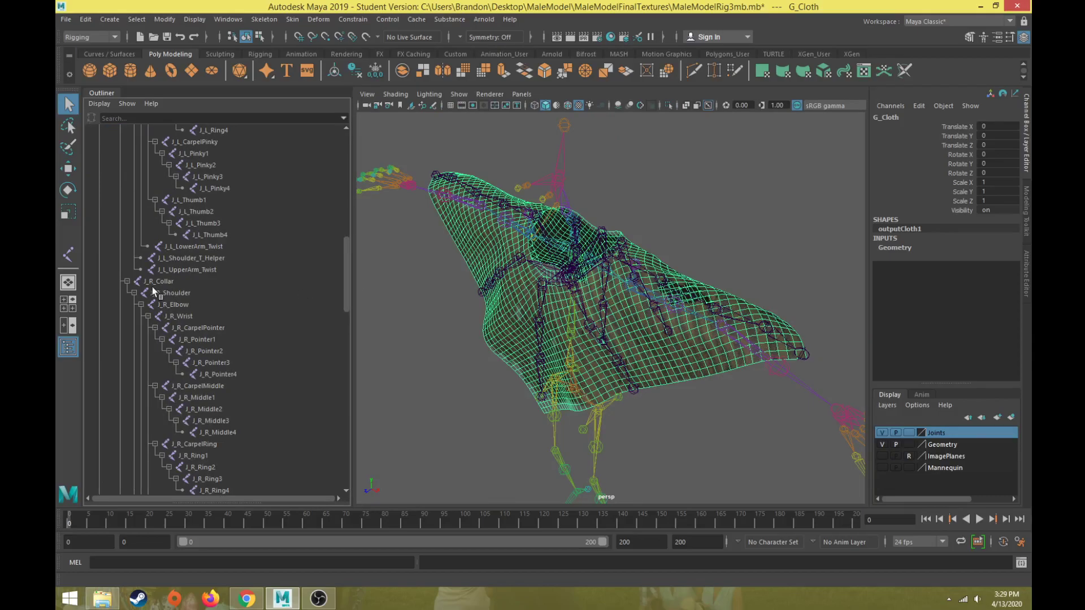
pyautogui.click(127, 281)
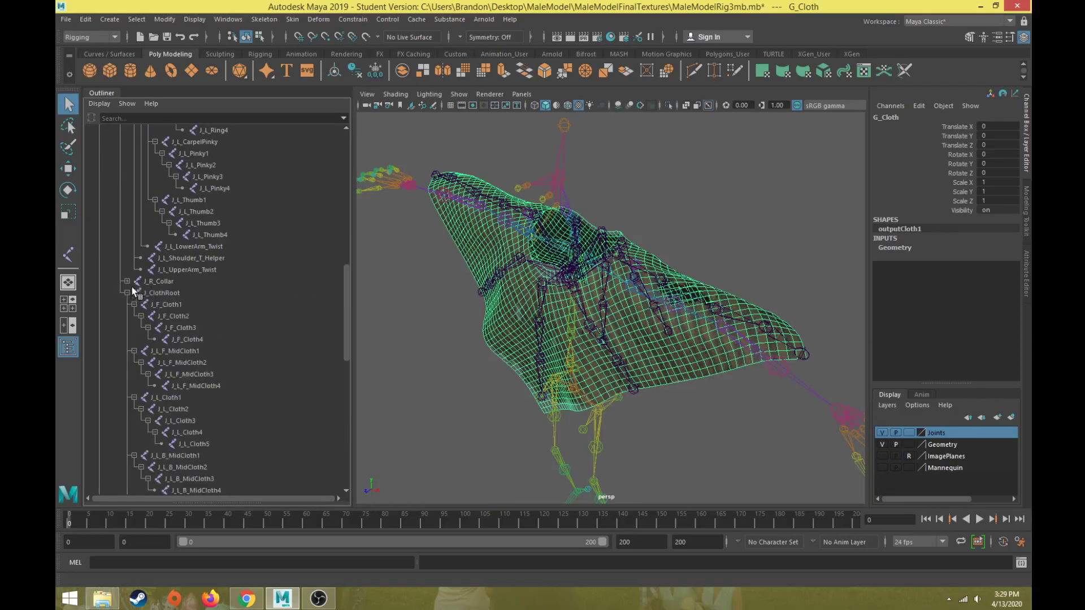
pyautogui.scroll(8, 135, 253)
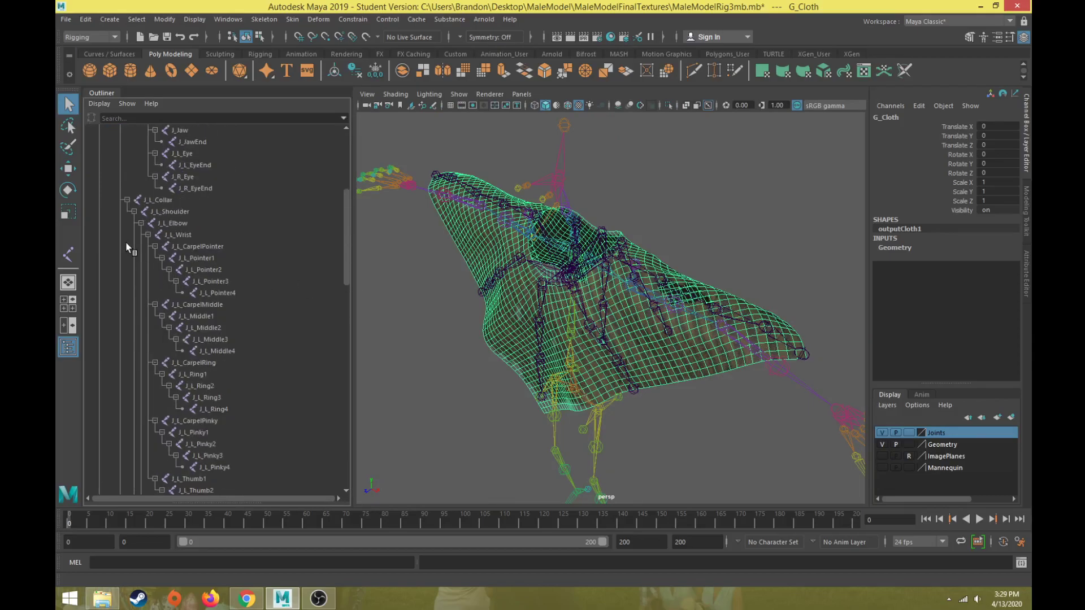
pyautogui.click(127, 201)
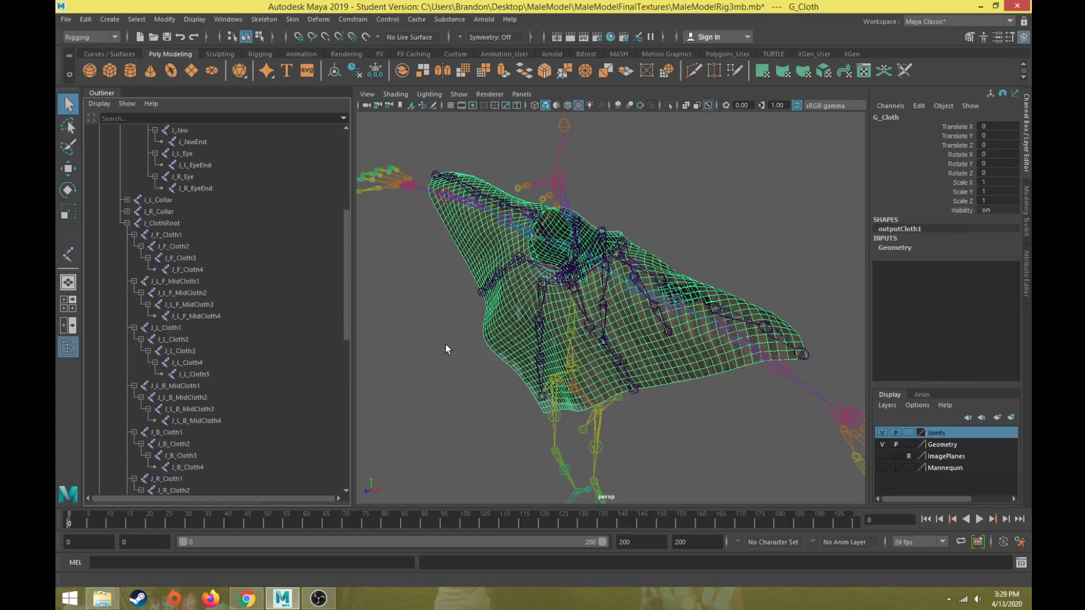
pyautogui.keyDown('alt'); pyautogui.moveTo(463, 319); pyautogui.dragTo(503, 314); pyautogui.keyUp('alt')
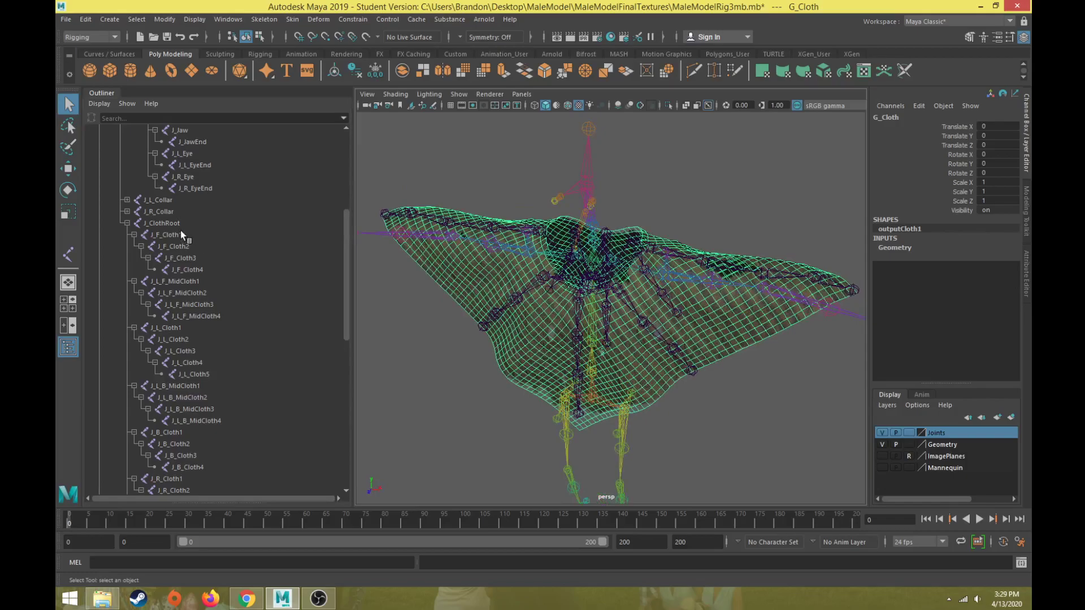
pyautogui.scroll(6, 186, 226)
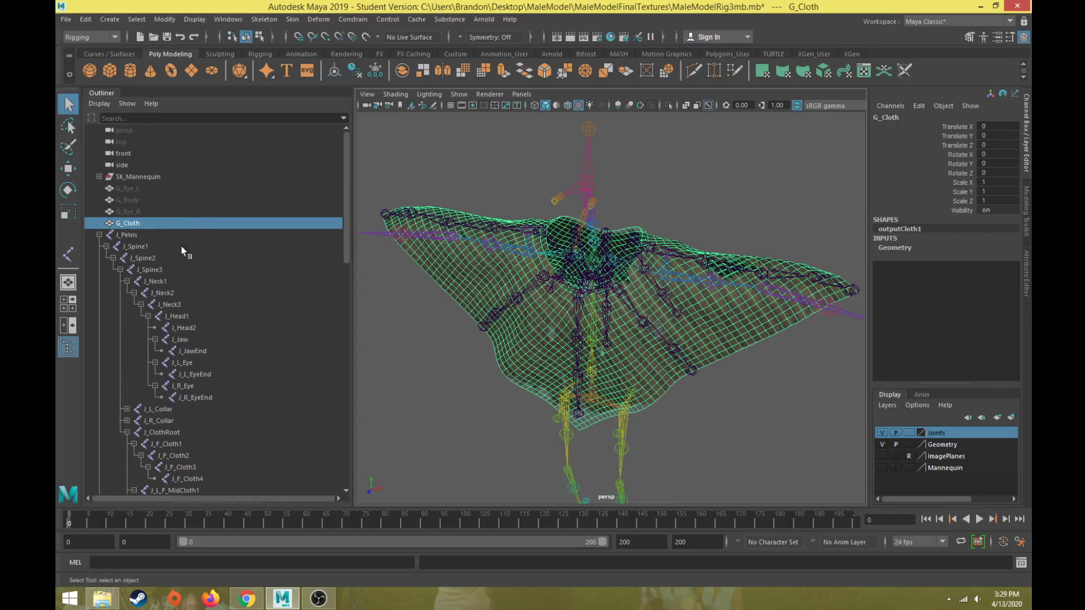
pyautogui.scroll(-8, 181, 246)
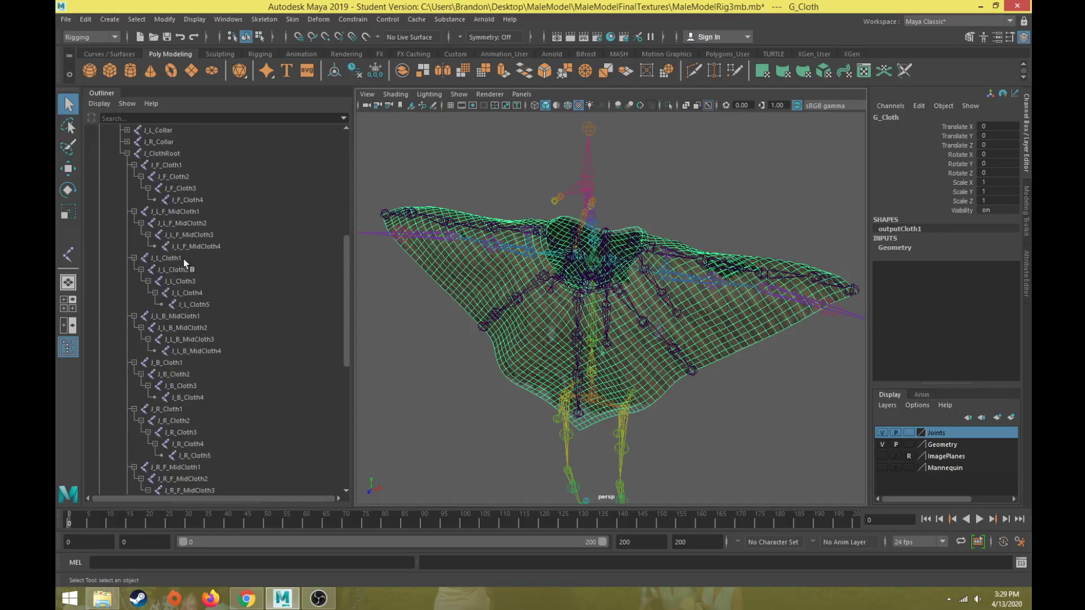
# - Add the front joints J_F_Cloth1 to J_F_Cloth4 and J_L_F_MidCloth1 to J_L_F_MidCloth4 to the G_Cloth selection
pyautogui.click(180, 166)
pyautogui.keyDown('ctrl'); pyautogui.click(183, 177); pyautogui.keyUp('ctrl')
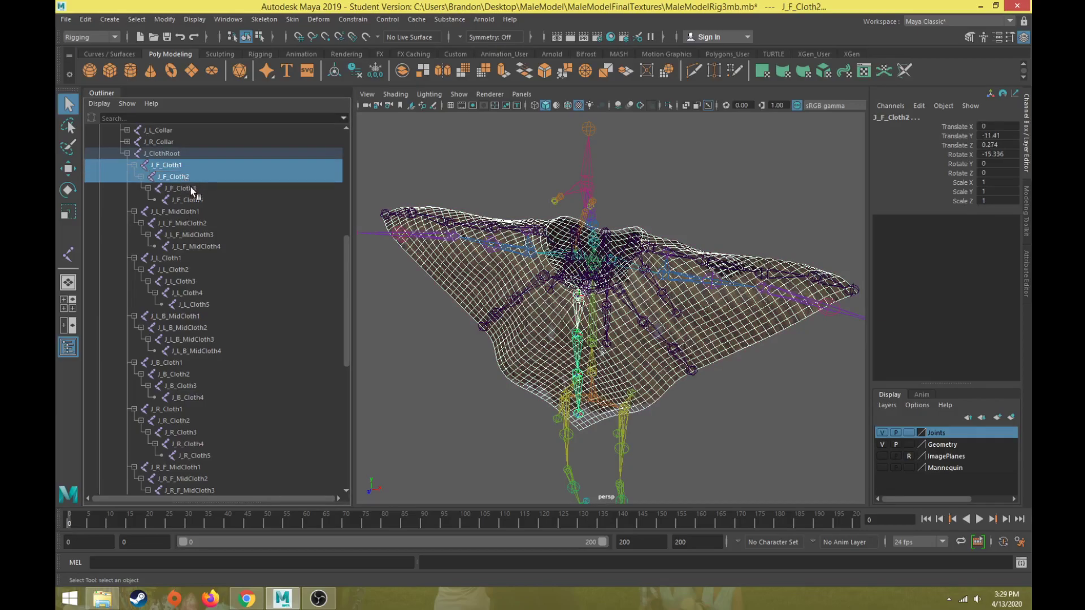
pyautogui.keyDown('ctrl'); pyautogui.click(191, 188); pyautogui.keyUp('ctrl')
pyautogui.keyDown('ctrl'); pyautogui.click(189, 202); pyautogui.keyUp('ctrl')
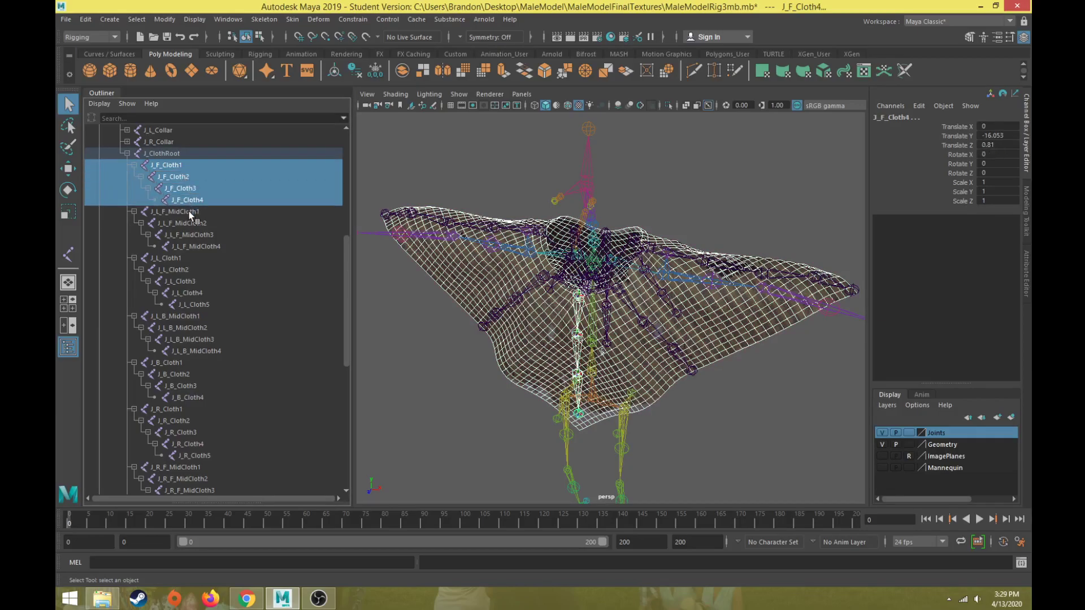
pyautogui.keyDown('ctrl'); pyautogui.click(189, 212); pyautogui.keyUp('ctrl')
pyautogui.keyDown('ctrl'); pyautogui.click(192, 224); pyautogui.keyUp('ctrl')
pyautogui.keyDown('ctrl'); pyautogui.click(196, 235); pyautogui.keyUp('ctrl')
pyautogui.keyDown('ctrl'); pyautogui.click(195, 247); pyautogui.keyUp('ctrl')
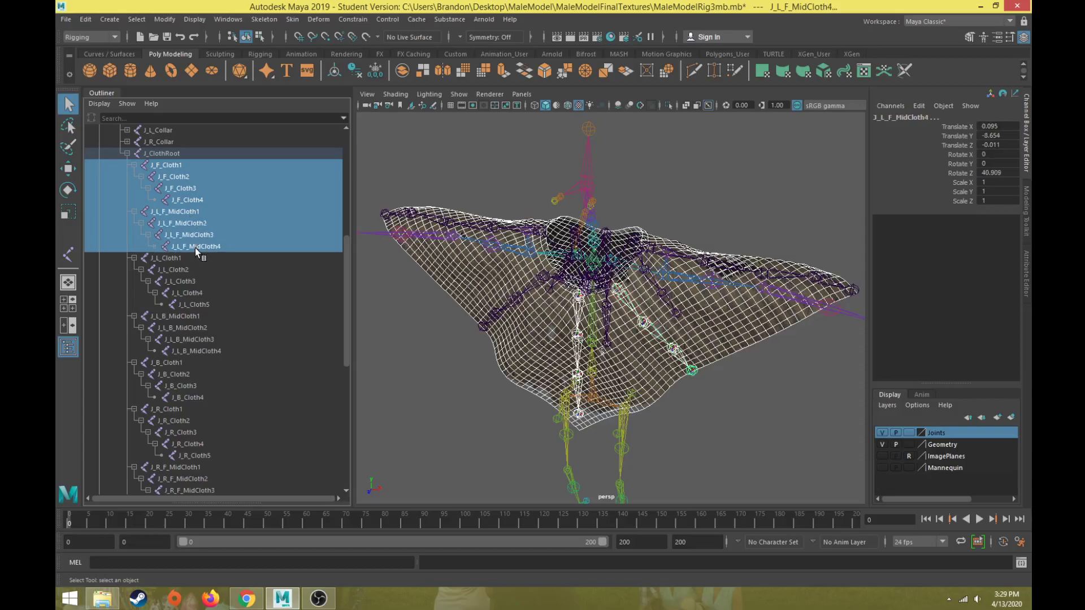
# - Add the left joints J_L_Cloth1 to J_L_Cloth5 and J_L_B_MidCloth1 to J_L_B_MidCloth4 to the selection
pyautogui.keyDown('ctrl'); pyautogui.click(171, 259); pyautogui.keyUp('ctrl')
pyautogui.keyDown('ctrl'); pyautogui.click(174, 270); pyautogui.keyUp('ctrl')
pyautogui.keyDown('ctrl'); pyautogui.click(180, 282); pyautogui.keyUp('ctrl')
pyautogui.keyDown('ctrl'); pyautogui.click(187, 293); pyautogui.keyUp('ctrl')
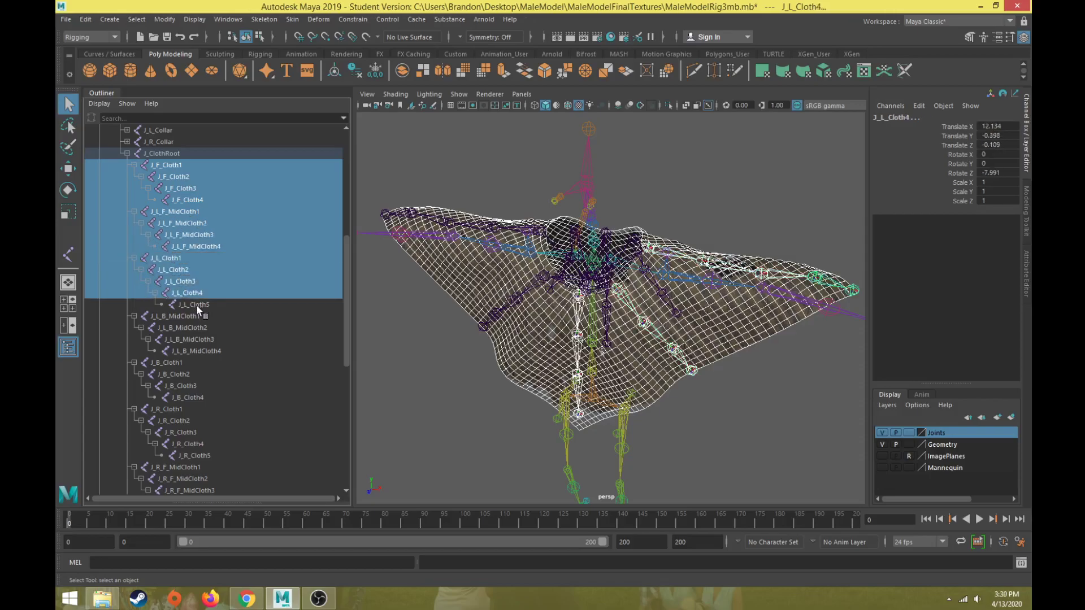
pyautogui.keyDown('ctrl'); pyautogui.click(195, 305); pyautogui.keyUp('ctrl')
pyautogui.keyDown('ctrl'); pyautogui.click(184, 317); pyautogui.keyUp('ctrl')
pyautogui.keyDown('ctrl'); pyautogui.click(185, 328); pyautogui.keyUp('ctrl')
pyautogui.keyDown('ctrl'); pyautogui.click(189, 339); pyautogui.keyUp('ctrl')
pyautogui.keyDown('ctrl'); pyautogui.click(181, 352); pyautogui.keyUp('ctrl')
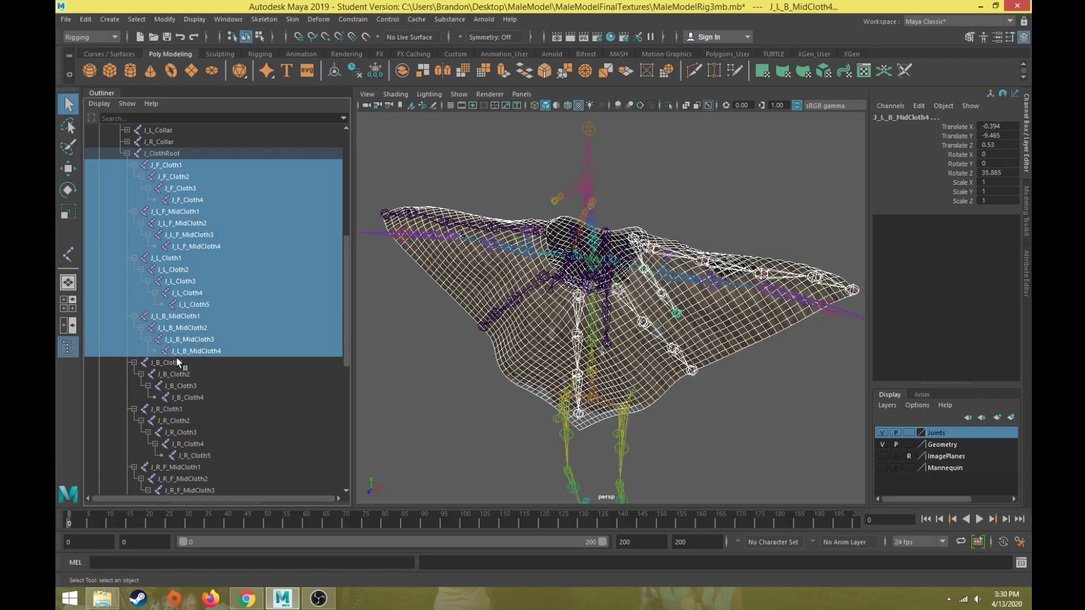
# - Add the back joints J_B_Cloth1 to J_B_Cloth4 and the right joints J_R_Cloth1 to J_R_Cloth5 to the selection
pyautogui.keyDown('ctrl'); pyautogui.click(176, 363); pyautogui.keyUp('ctrl')
pyautogui.keyDown('ctrl'); pyautogui.click(179, 374); pyautogui.keyUp('ctrl')
pyautogui.keyDown('ctrl'); pyautogui.click(184, 386); pyautogui.keyUp('ctrl')
pyautogui.keyDown('ctrl'); pyautogui.click(188, 398); pyautogui.keyUp('ctrl')
pyautogui.keyDown('ctrl'); pyautogui.click(172, 409); pyautogui.keyUp('ctrl')
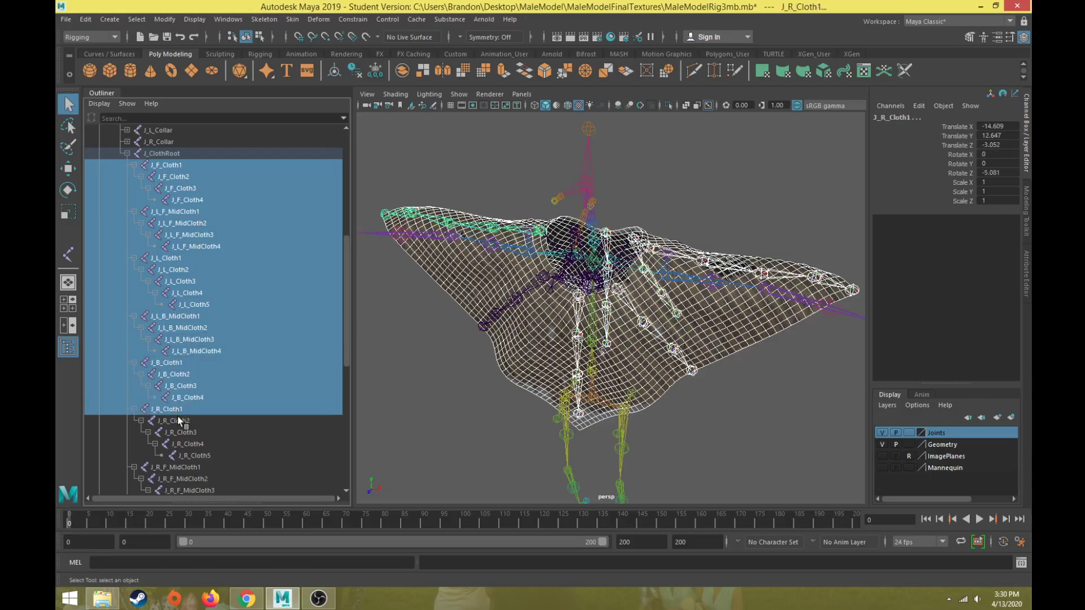
pyautogui.keyDown('ctrl'); pyautogui.click(179, 421); pyautogui.keyUp('ctrl')
pyautogui.keyDown('ctrl'); pyautogui.click(181, 432); pyautogui.keyUp('ctrl')
pyautogui.keyDown('ctrl'); pyautogui.click(182, 443); pyautogui.keyUp('ctrl')
pyautogui.keyDown('ctrl'); pyautogui.click(186, 455); pyautogui.keyUp('ctrl')
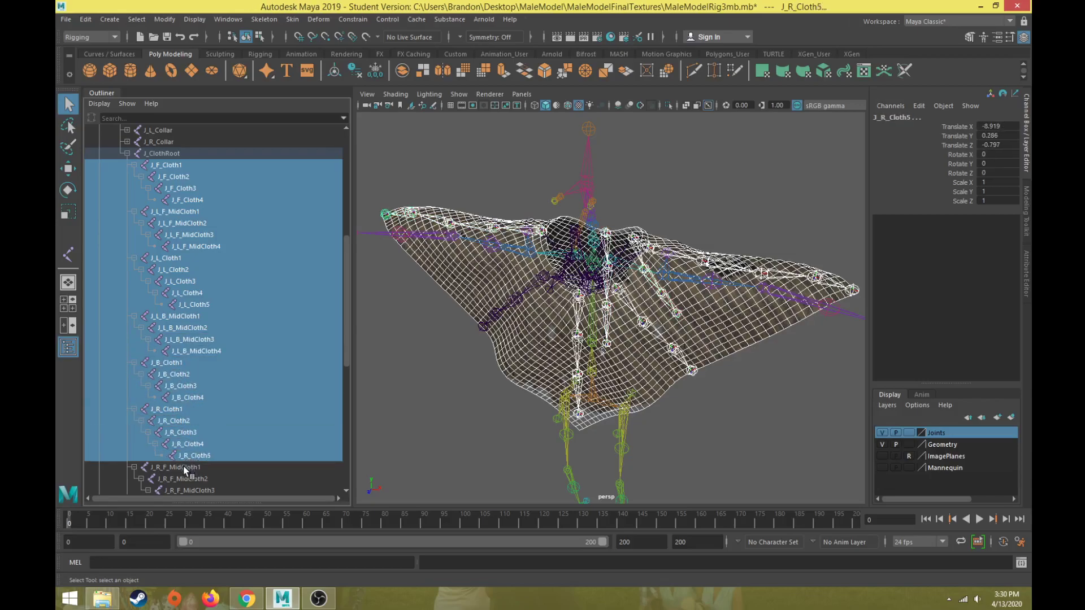
# - Add J_R_F_MidCloth1 to J_R_F_MidCloth4 and J_R_B_MidCloth1 to J_R_B_MidCloth4 to the selection, checking that G_Cloth is still included
pyautogui.keyDown('ctrl'); pyautogui.click(184, 467); pyautogui.keyUp('ctrl')
pyautogui.keyDown('ctrl'); pyautogui.click(185, 480); pyautogui.keyUp('ctrl')
pyautogui.scroll(-8, 200, 455)
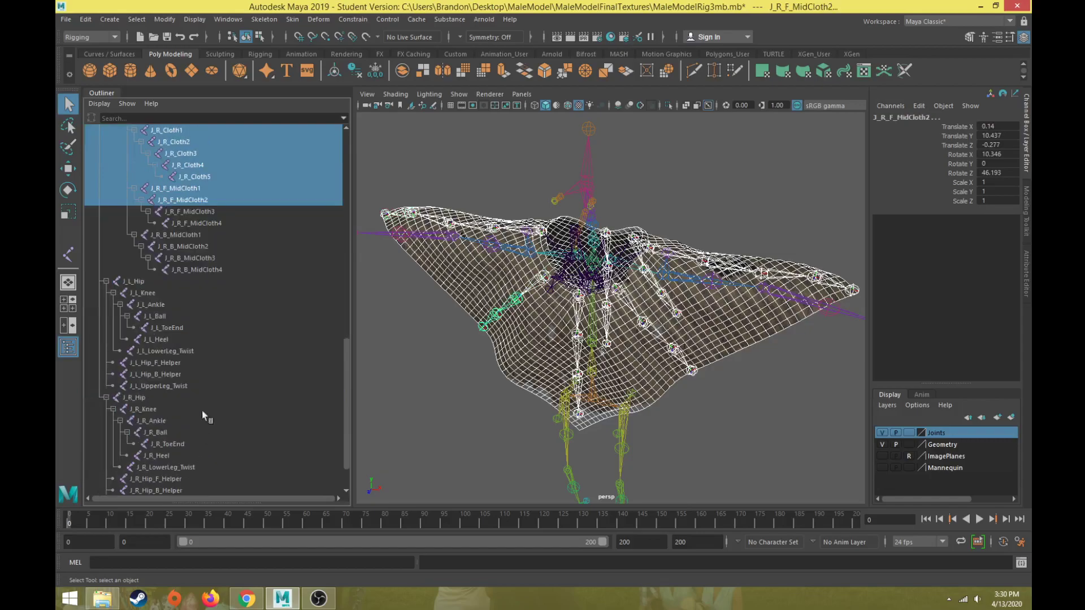
pyautogui.keyDown('ctrl'); pyautogui.click(198, 212); pyautogui.keyUp('ctrl')
pyautogui.keyDown('ctrl'); pyautogui.click(200, 224); pyautogui.keyUp('ctrl')
pyautogui.keyDown('ctrl'); pyautogui.click(199, 234); pyautogui.keyUp('ctrl')
pyautogui.keyDown('ctrl'); pyautogui.click(199, 246); pyautogui.keyUp('ctrl')
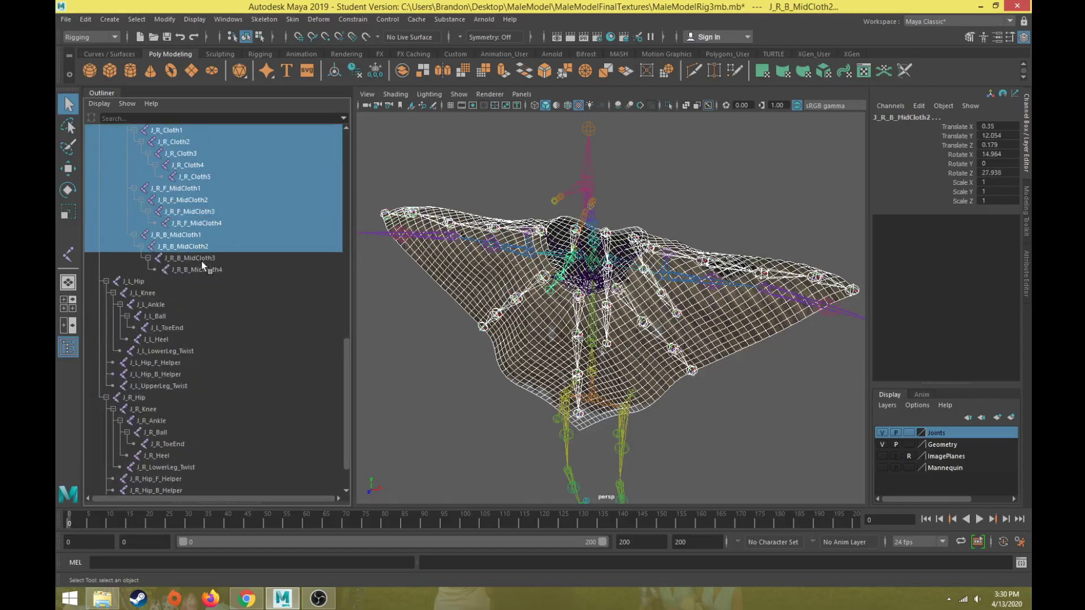
pyautogui.keyDown('ctrl'); pyautogui.click(201, 259); pyautogui.keyUp('ctrl')
pyautogui.keyDown('ctrl'); pyautogui.click(199, 269); pyautogui.keyUp('ctrl')
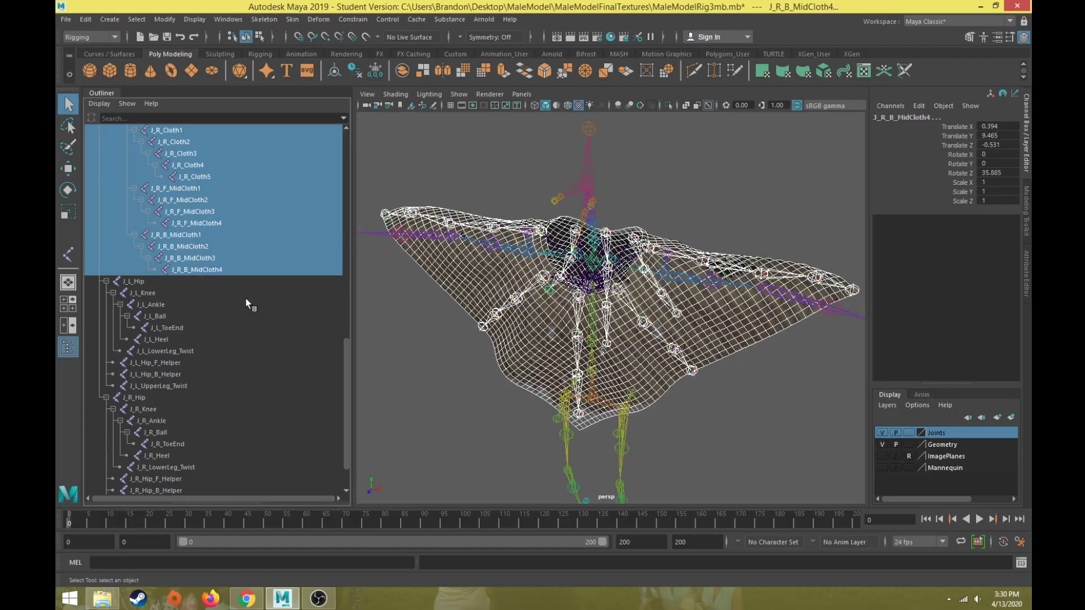
pyautogui.scroll(8, 178, 381)
pyautogui.scroll(5, 178, 381)
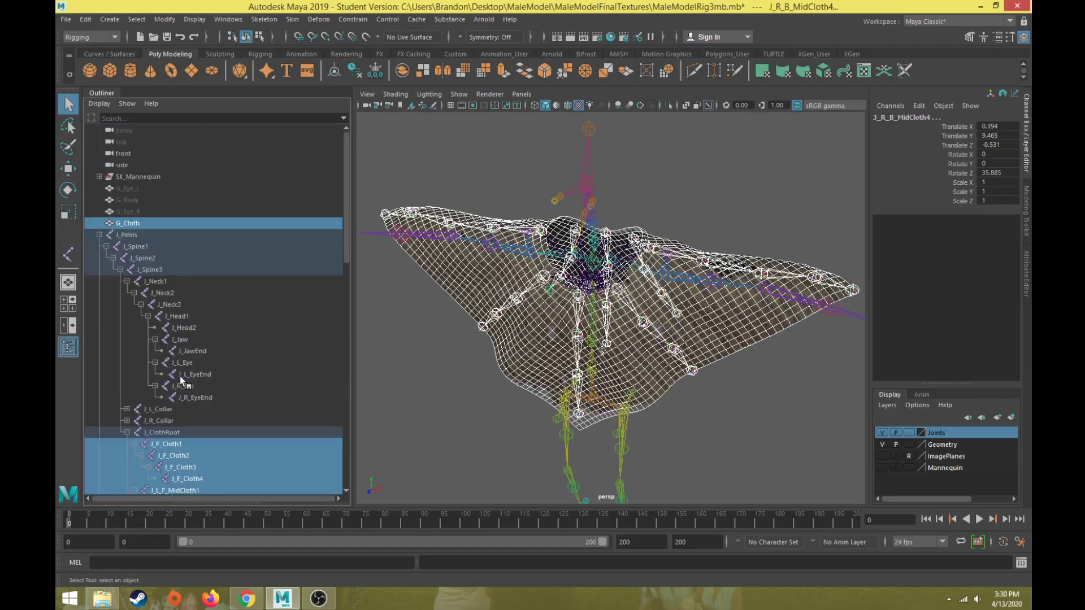
pyautogui.scroll(-5, 190, 371)
pyautogui.scroll(5, 192, 354)
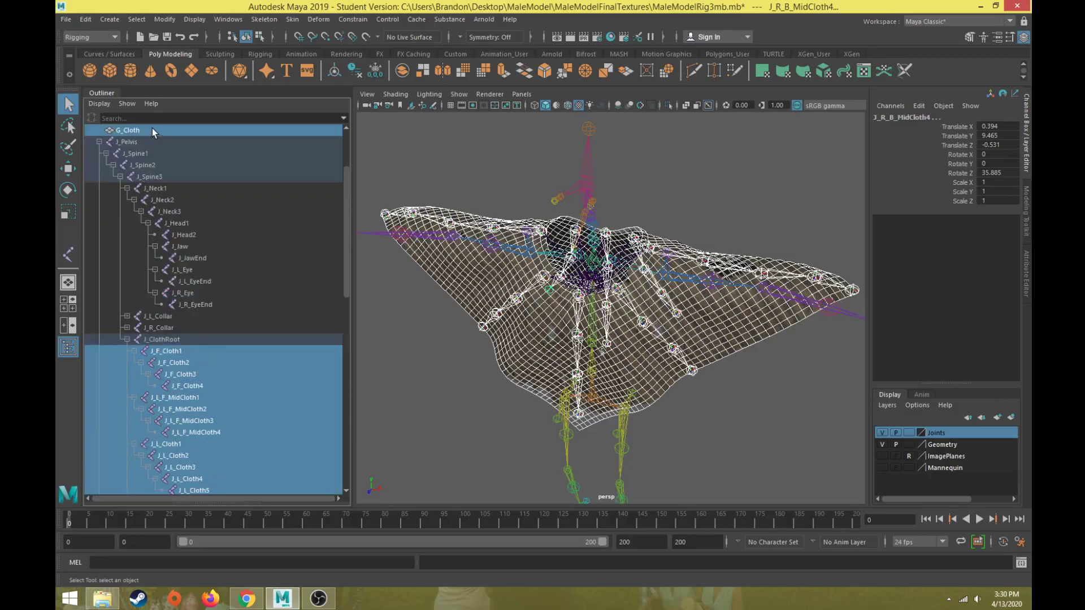
# - Save the scene before binding, accepting the student version notice
pyautogui.click(293, 20)
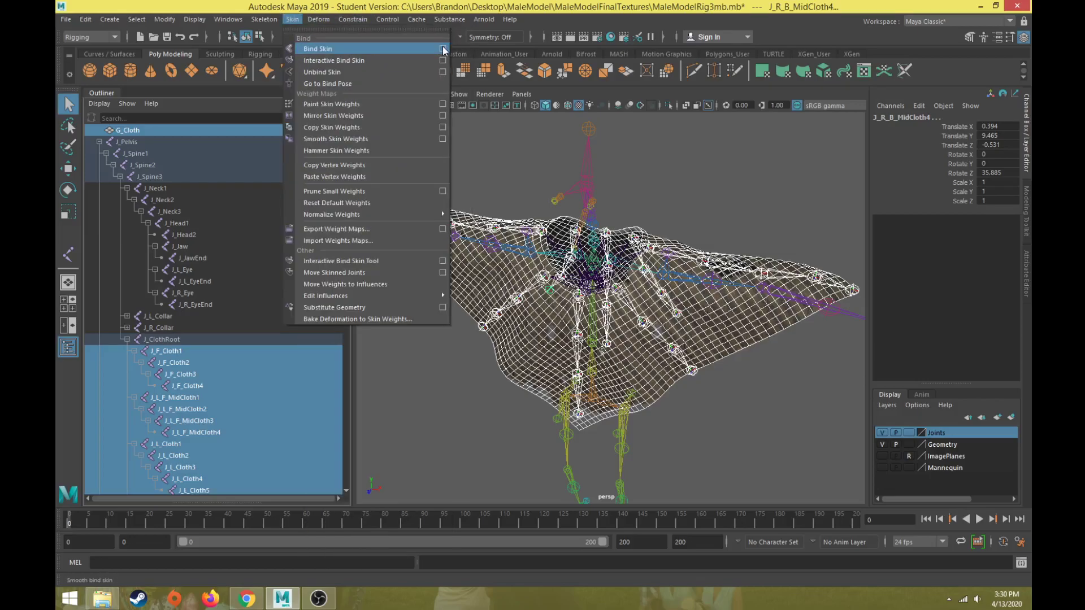
pyautogui.click(425, 8)
pyautogui.click(66, 20)
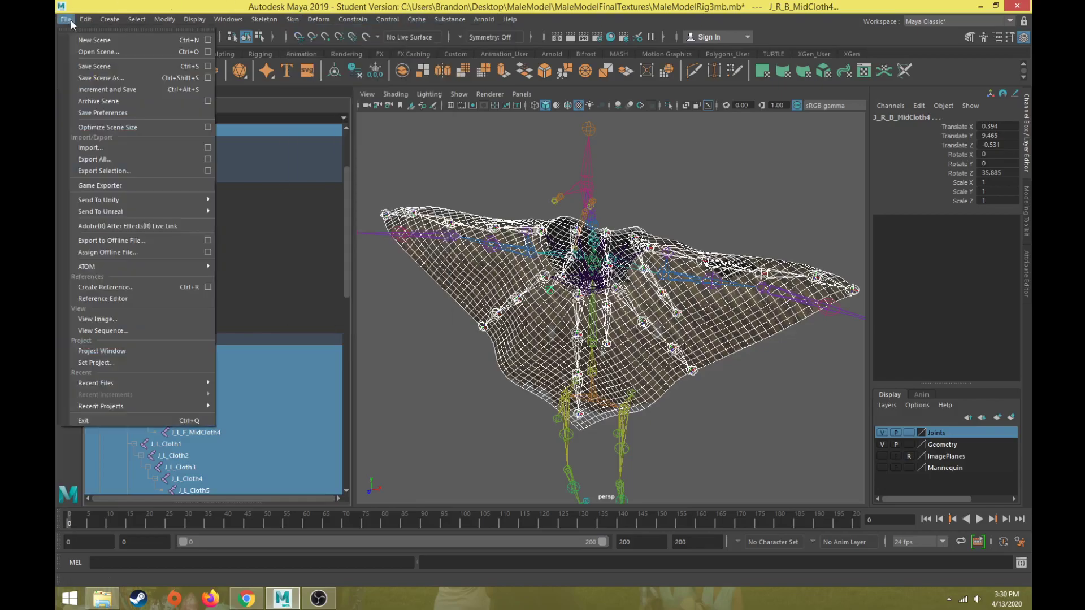
pyautogui.click(91, 67)
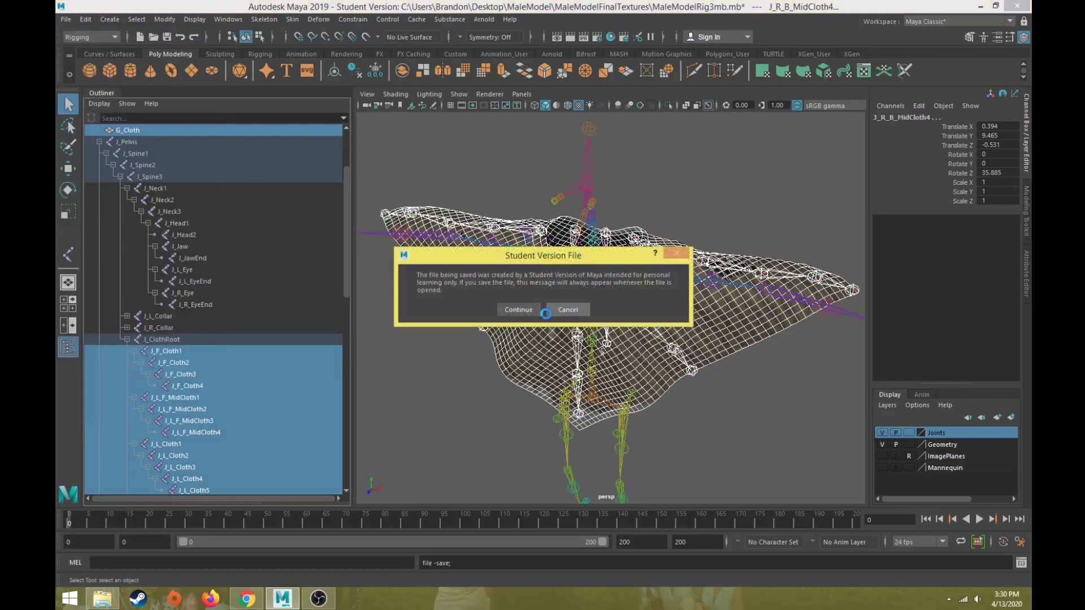
pyautogui.click(529, 311)
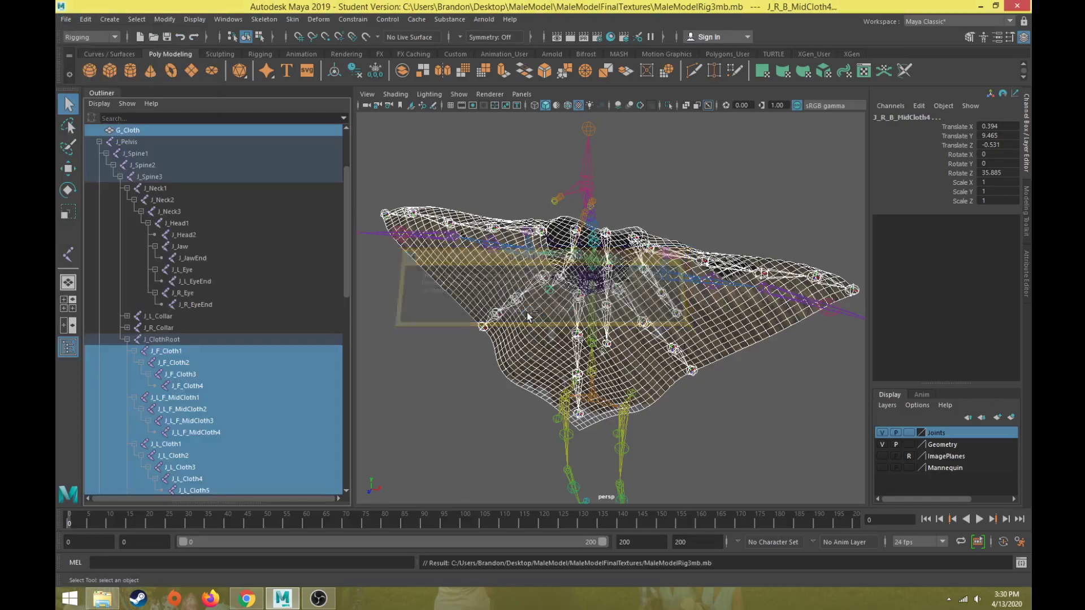
# - Open the Bind Skin options and keep Bind to set to Selected joints
pyautogui.click(291, 21)
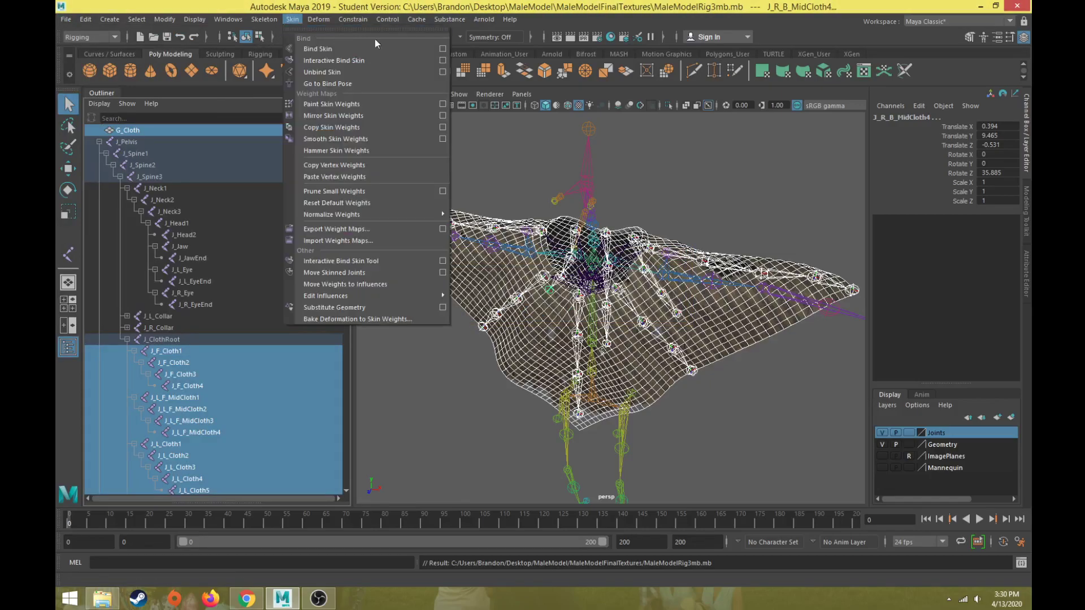
pyautogui.click(443, 49)
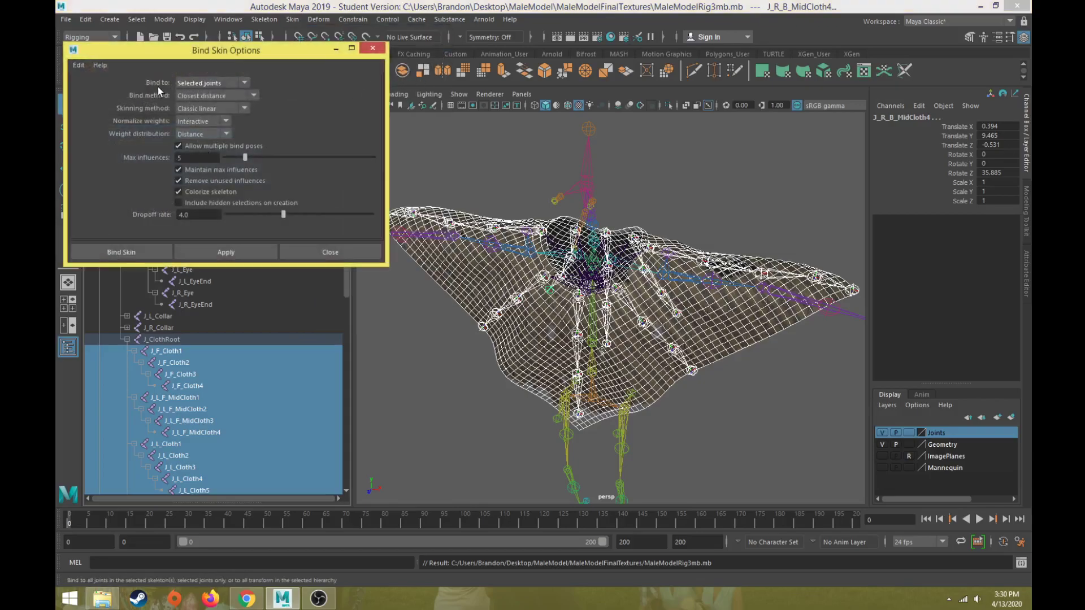
pyautogui.click(211, 84)
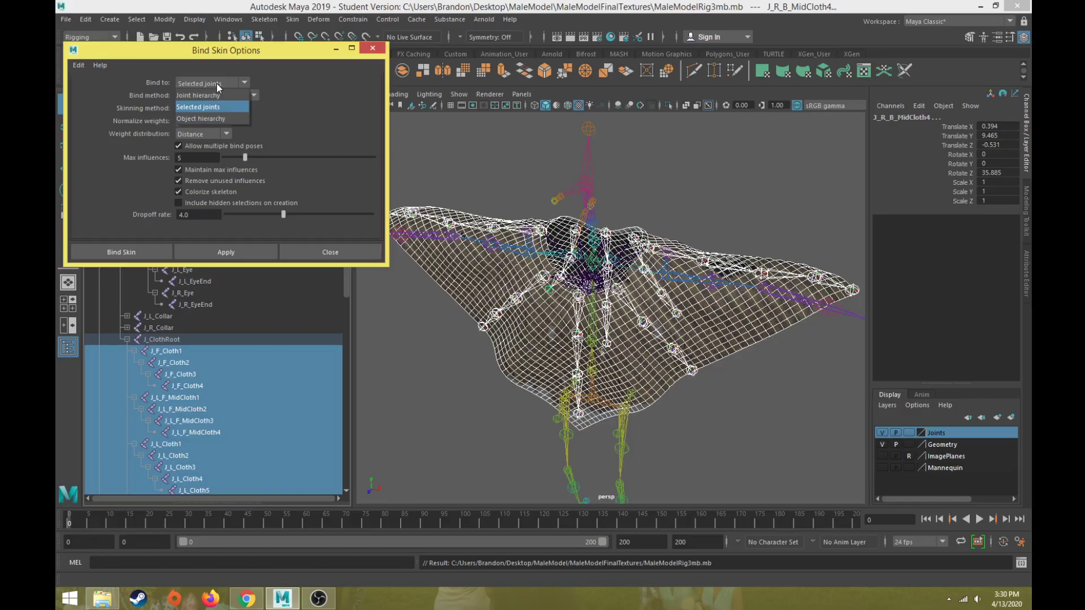
pyautogui.click(216, 83)
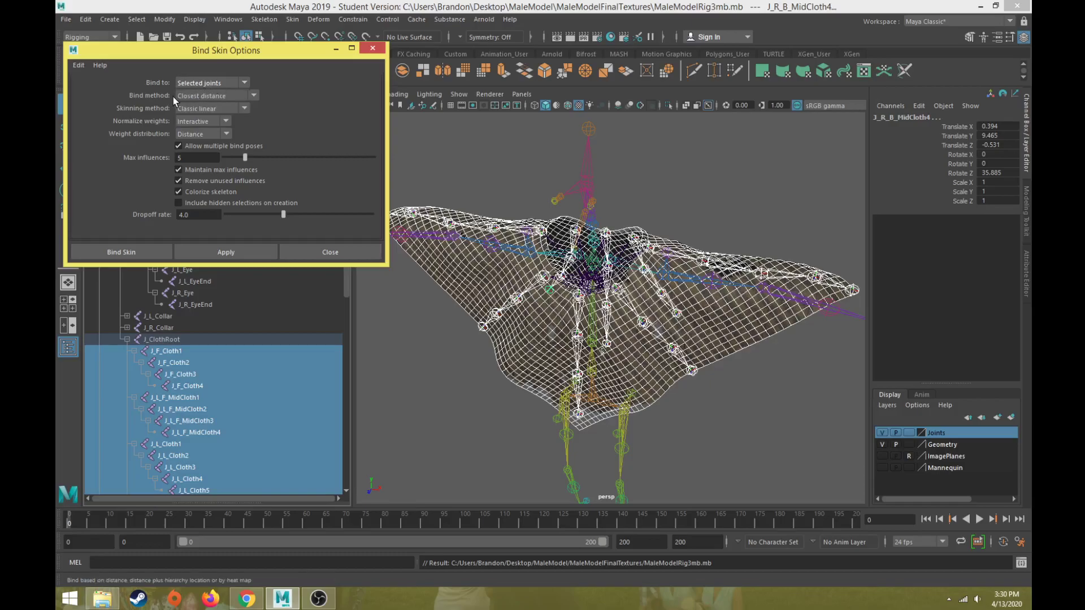
# - Bind G_Cloth to the selected cloth joints, keeping the Closest distance bind method and Classic linear skinning method
pyautogui.scroll(4, 611, 376)
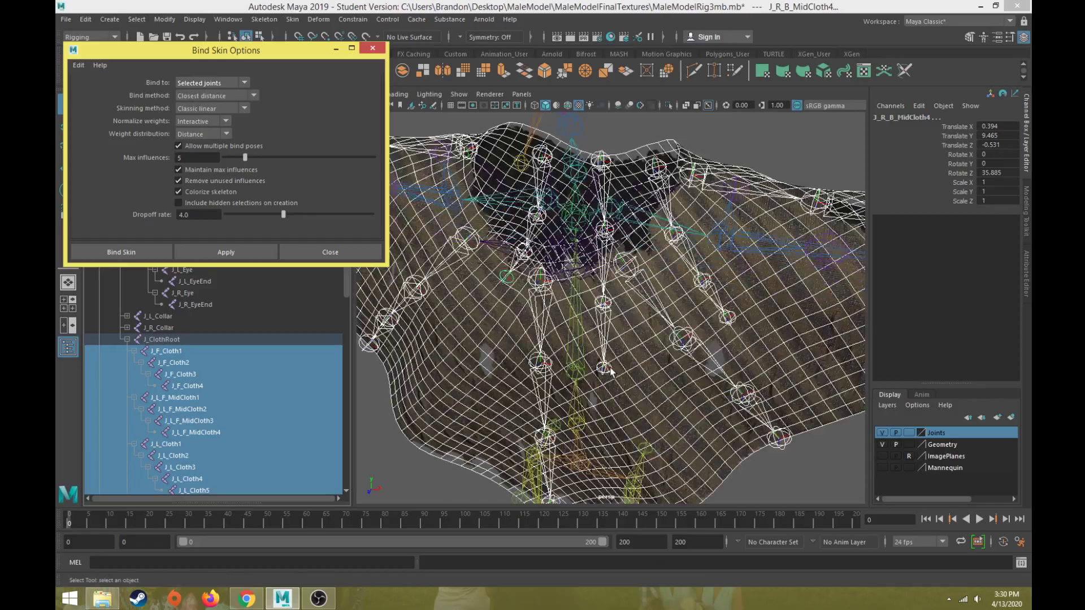
pyautogui.keyDown('alt'); pyautogui.moveTo(631, 347); pyautogui.dragTo(526, 316); pyautogui.keyUp('alt')
pyautogui.click(248, 96)
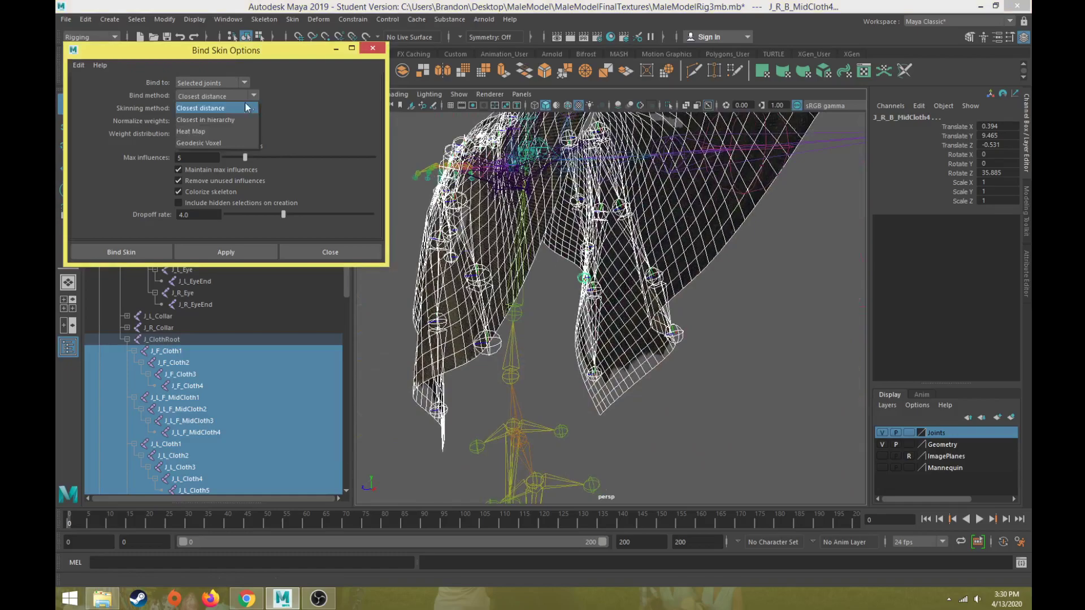
pyautogui.click(256, 96)
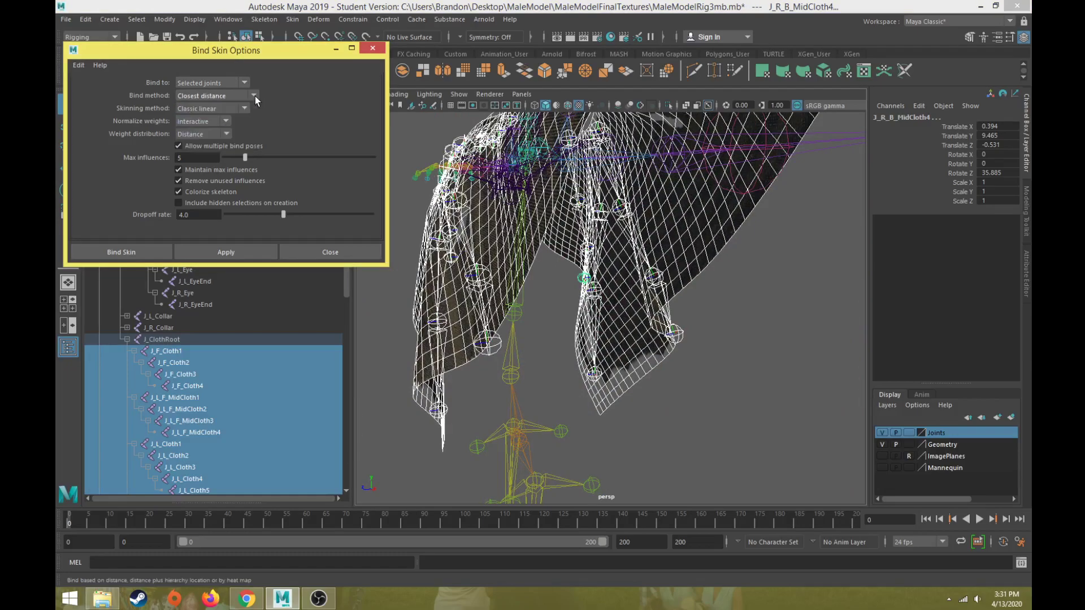
pyautogui.click(241, 108)
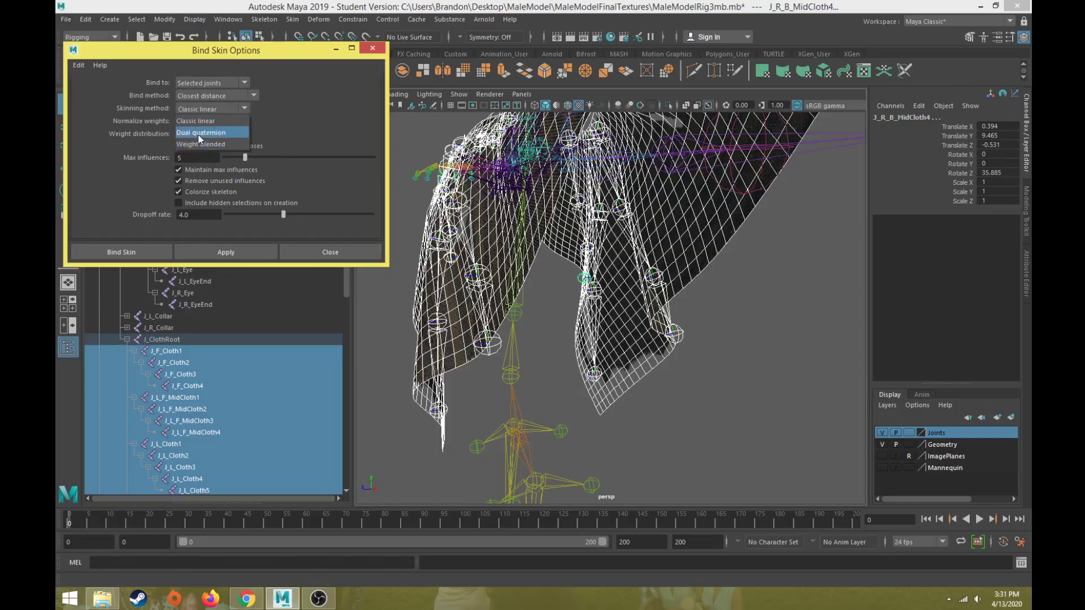
pyautogui.click(249, 109)
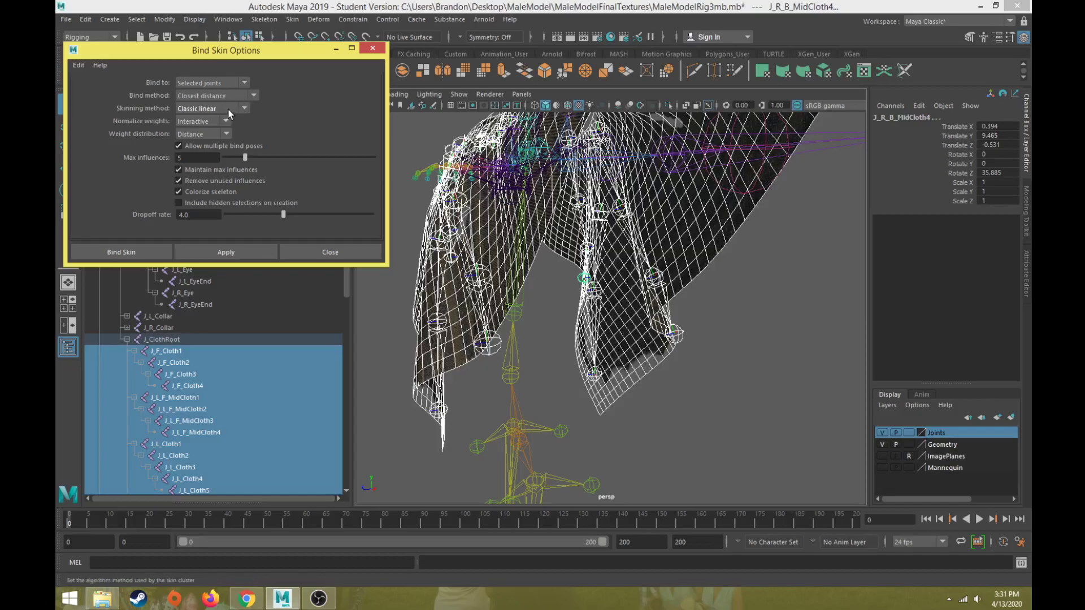
pyautogui.click(234, 109)
pyautogui.click(234, 109)
pyautogui.click(137, 252)
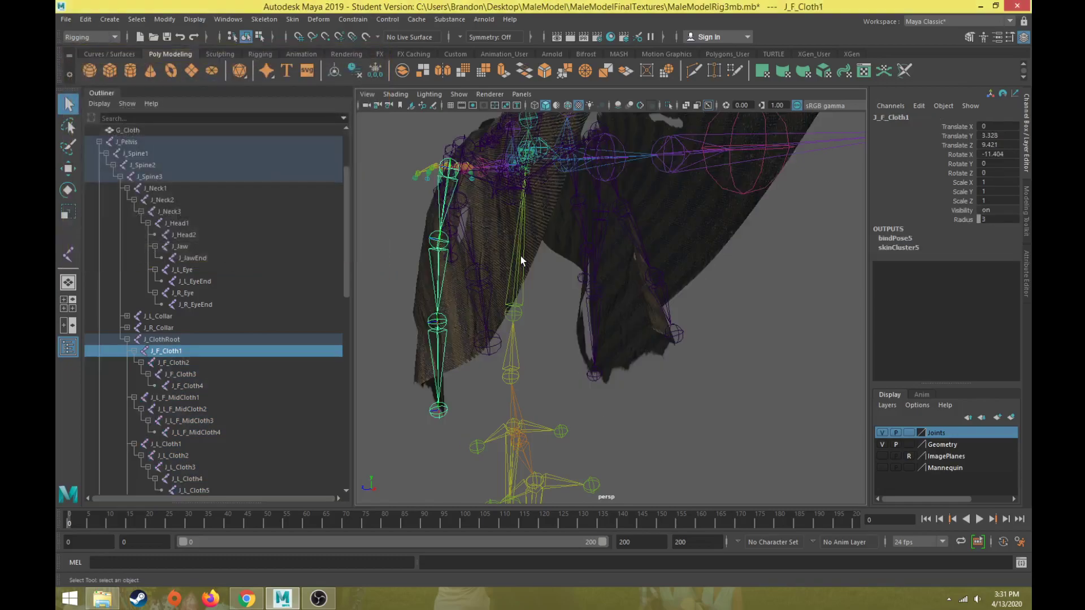
# - Test-rotate the front joints J_F_Cloth1 and J_R_F_MidCloth1 to check how the poncho deforms, undoing each rotation
pyautogui.scroll(-5, 507, 277)
pyautogui.keyDown('alt'); pyautogui.moveTo(507, 277); pyautogui.dragTo(549, 318); pyautogui.keyUp('alt')
pyautogui.click(744, 345)
pyautogui.click(523, 277)
pyautogui.press('e')
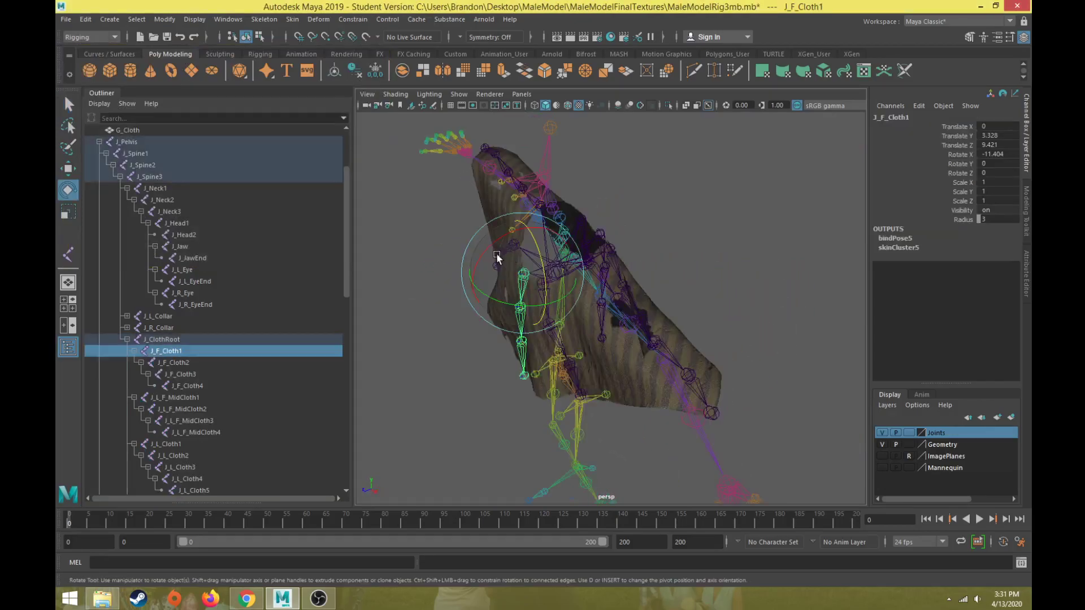
pyautogui.moveTo(497, 255); pyautogui.dragTo(479, 289)
pyautogui.hotkey('ctrl', 'z')
pyautogui.click(429, 343)
pyautogui.click(502, 243)
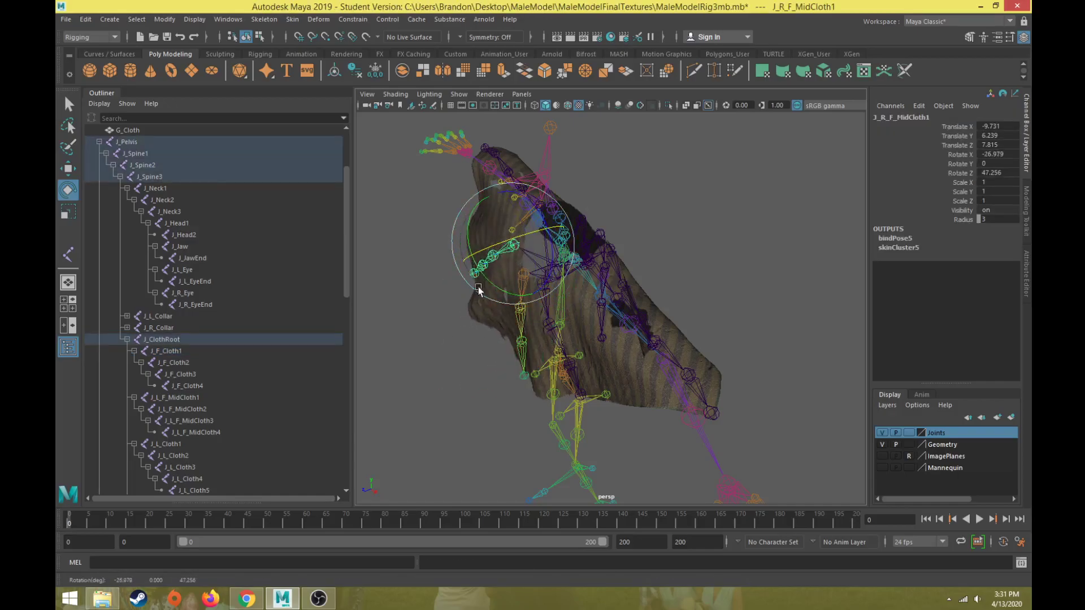
pyautogui.hotkey('ctrl', 'z')
# - Test-rotate J_L_Cloth1 upward to check the poncho's deformation over the arm, and undo the rotation
pyautogui.scroll(4, 460, 360)
pyautogui.click(436, 395)
pyautogui.keyDown('alt'); pyautogui.moveTo(436, 395); pyautogui.dragTo(635, 257); pyautogui.keyUp('alt')
pyautogui.click(680, 180)
pyautogui.keyDown('alt'); pyautogui.moveTo(667, 194); pyautogui.dragTo(611, 201, button='middle'); pyautogui.keyUp('alt')
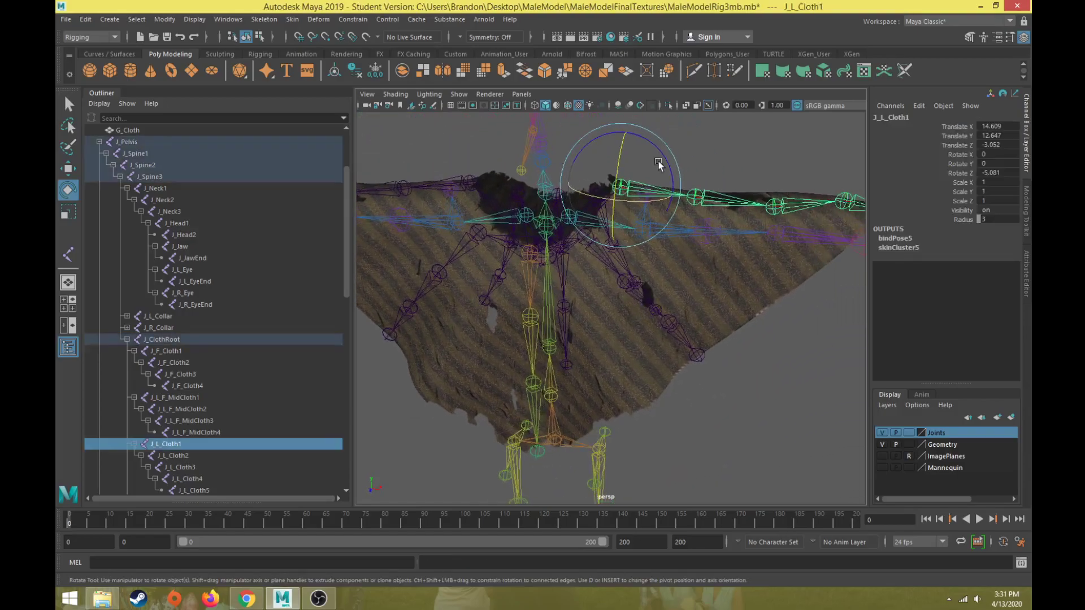
pyautogui.moveTo(669, 158); pyautogui.dragTo(661, 161)
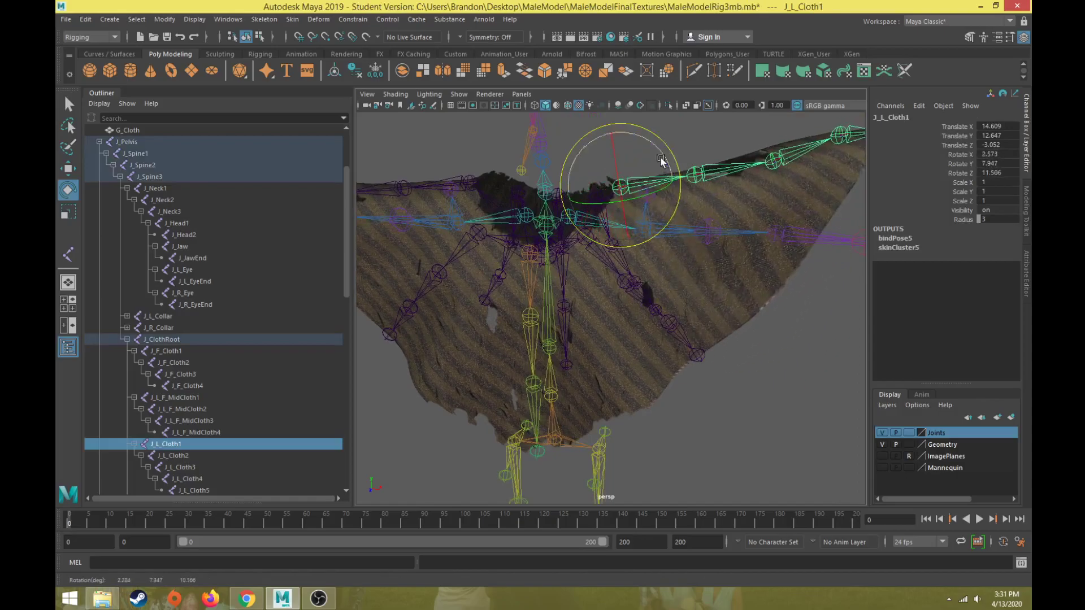
pyautogui.hotkey('ctrl', 'z')
# - Test the poncho's back deformation by trying joints such as J_R_B_MidCloth2 and J_B_Cloth2, undoing the rotations
pyautogui.keyDown('alt'); pyautogui.moveTo(704, 266); pyautogui.dragTo(624, 215); pyautogui.keyUp('alt')
pyautogui.keyDown('alt'); pyautogui.moveTo(625, 215); pyautogui.dragTo(625, 243, button='middle'); pyautogui.keyUp('alt')
pyautogui.keyDown('alt'); pyautogui.moveTo(625, 244); pyautogui.dragTo(670, 251); pyautogui.keyUp('alt')
pyautogui.click(588, 277)
pyautogui.hotkey('ctrl', 'z')
pyautogui.click(693, 269)
pyautogui.keyDown('alt'); pyautogui.moveTo(659, 298); pyautogui.dragTo(537, 363); pyautogui.keyUp('alt')
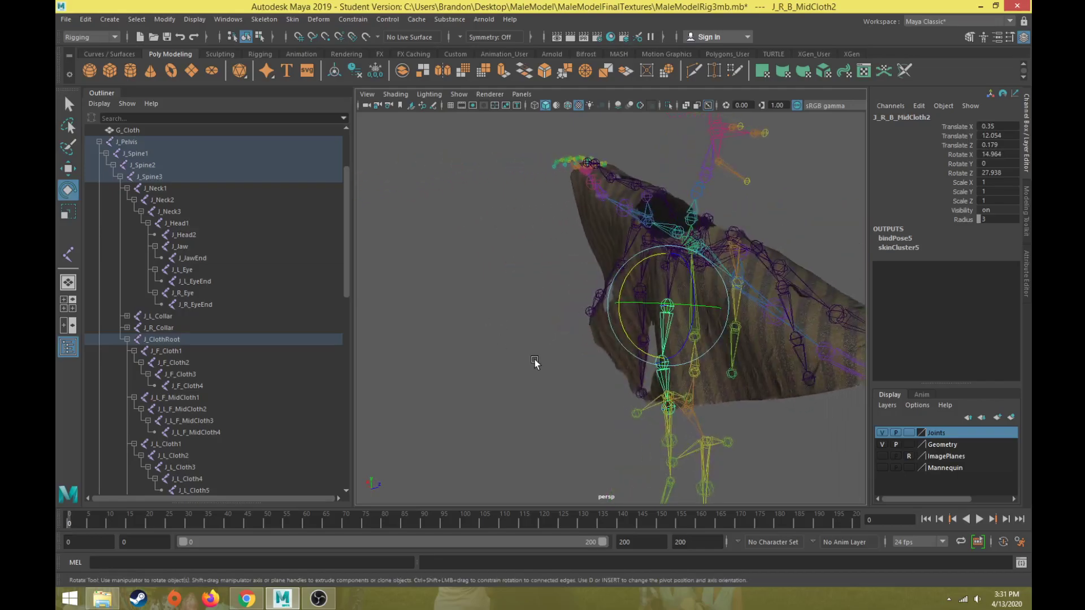
pyautogui.click(537, 363)
pyautogui.click(650, 295)
pyautogui.moveTo(615, 256); pyautogui.dragTo(614, 194)
pyautogui.hotkey('ctrl', 'z')
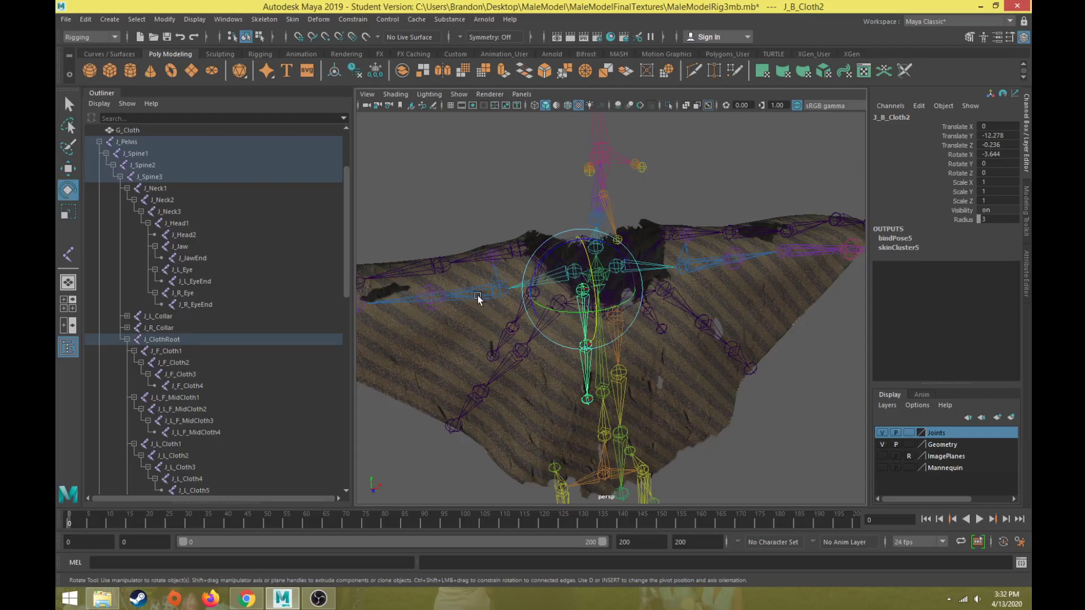
# - Open the Paint Skin Weights tool with its settings for G_Cloth and inspect the weights of J_F_Cloth2 and J_F_Cloth3
pyautogui.scroll(-2, 480, 297)
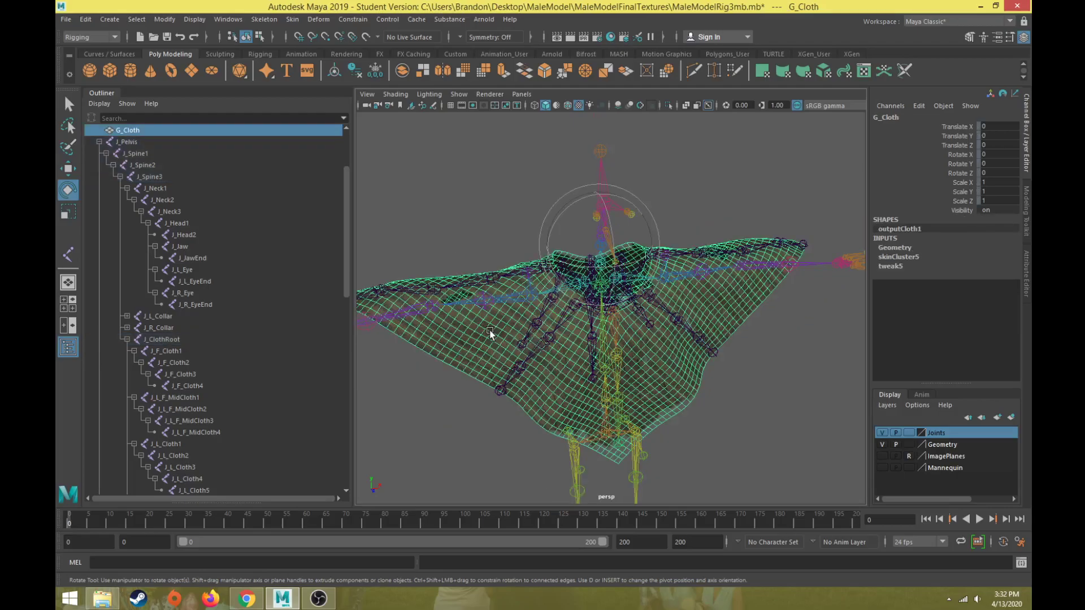
pyautogui.click(293, 19)
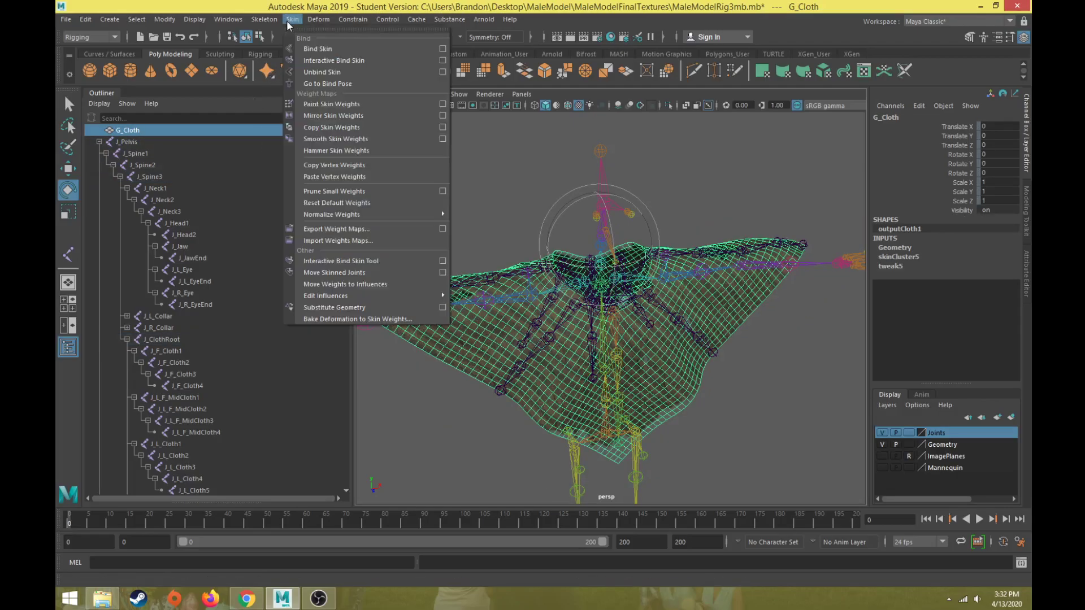
pyautogui.click(442, 104)
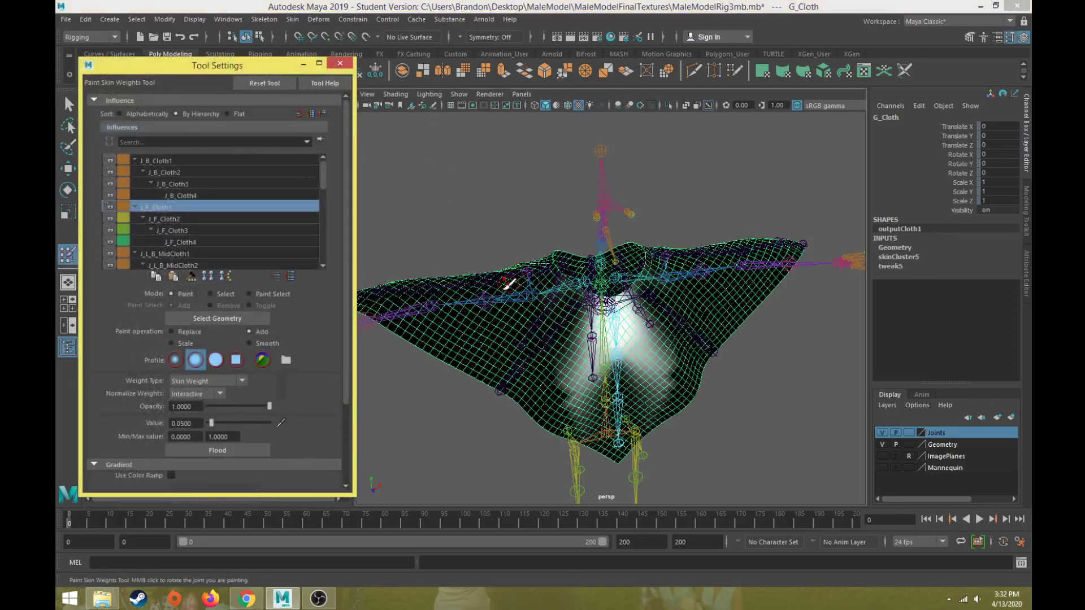
pyautogui.click(177, 220)
pyautogui.click(177, 233)
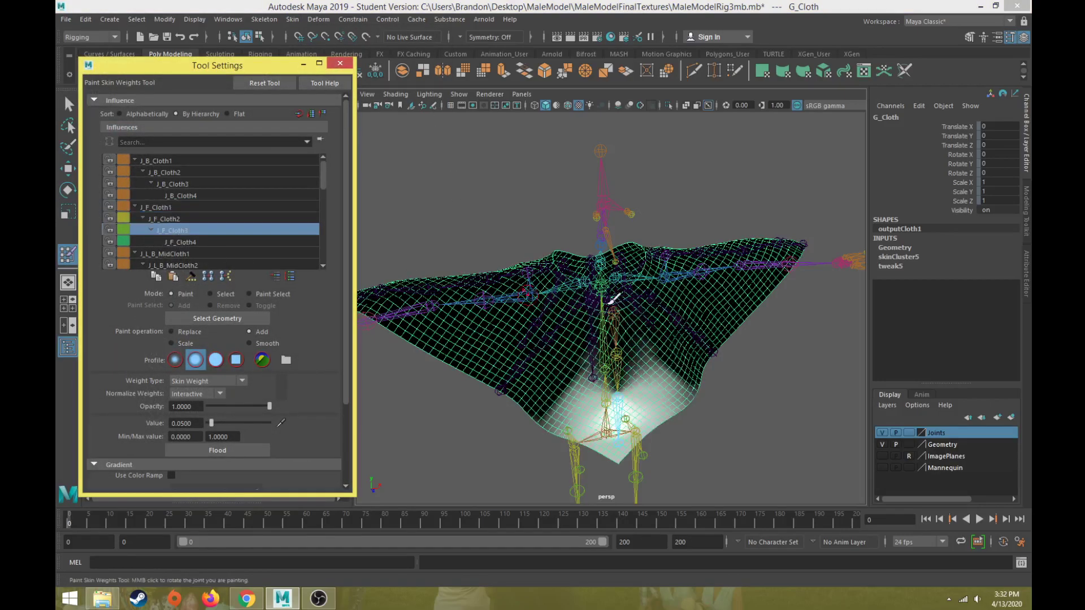
pyautogui.scroll(5, 611, 307)
pyautogui.keyDown('alt'); pyautogui.moveTo(610, 307); pyautogui.dragTo(544, 307); pyautogui.keyUp('alt')
pyautogui.scroll(-3, 544, 308)
# - Inspect the G_Cloth weights of the back joints J_B_Cloth2, J_B_Cloth3 and J_B_Cloth4, and leave the weight painting tool
pyautogui.click(179, 172)
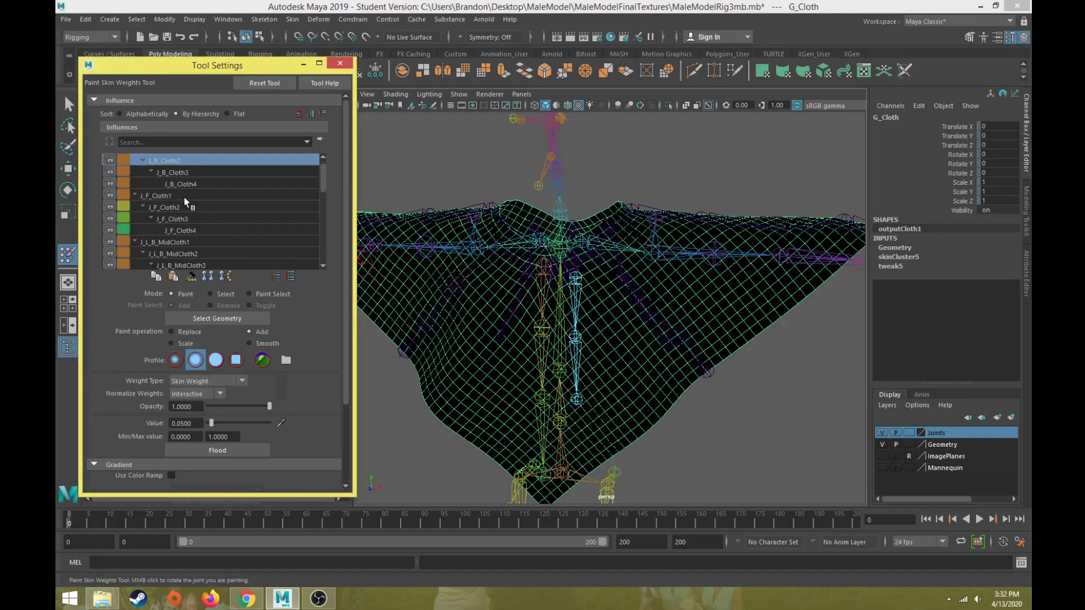
pyautogui.click(179, 243)
pyautogui.keyDown('alt'); pyautogui.moveTo(559, 255); pyautogui.dragTo(491, 248); pyautogui.keyUp('alt')
pyautogui.click(201, 161)
pyautogui.keyDown('alt'); pyautogui.moveTo(648, 346); pyautogui.dragTo(537, 322); pyautogui.keyUp('alt')
pyautogui.click(176, 184)
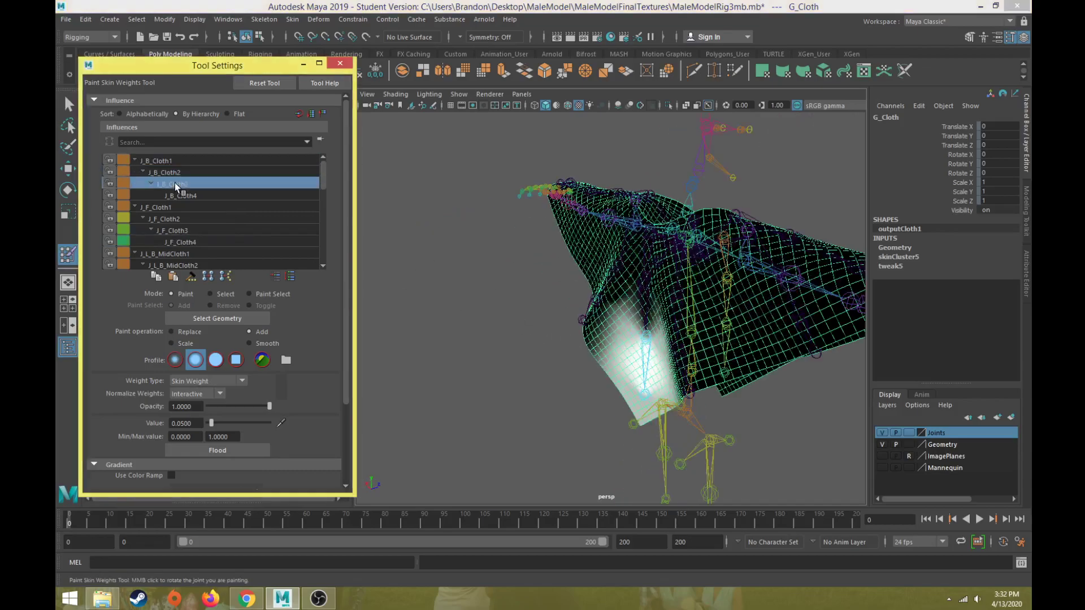
pyautogui.keyDown('alt'); pyautogui.moveTo(477, 365); pyautogui.dragTo(548, 346); pyautogui.keyUp('alt')
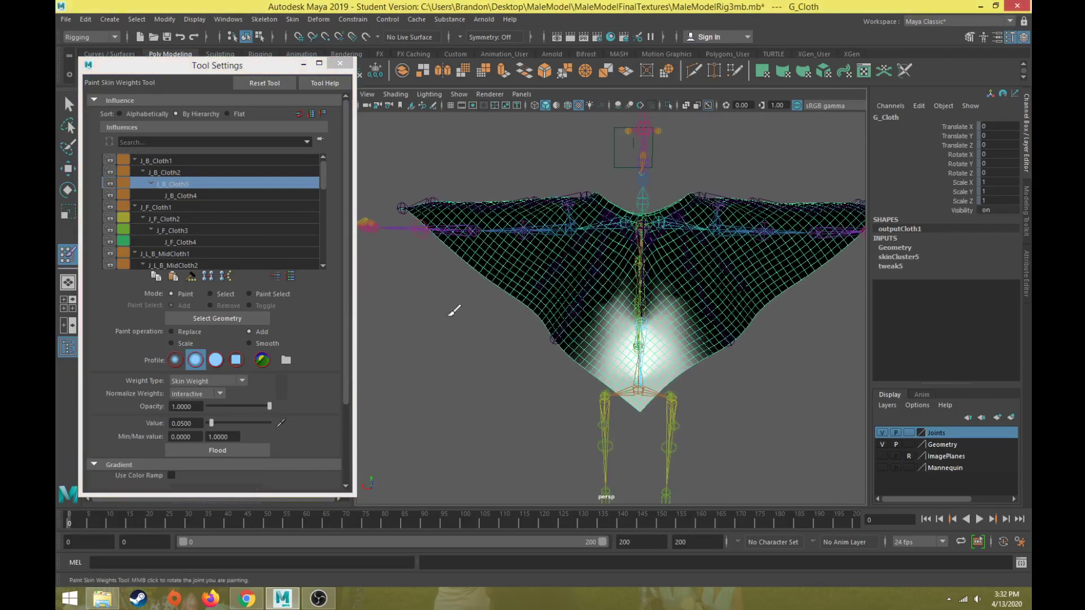
pyautogui.click(199, 196)
pyautogui.scroll(2, 525, 321)
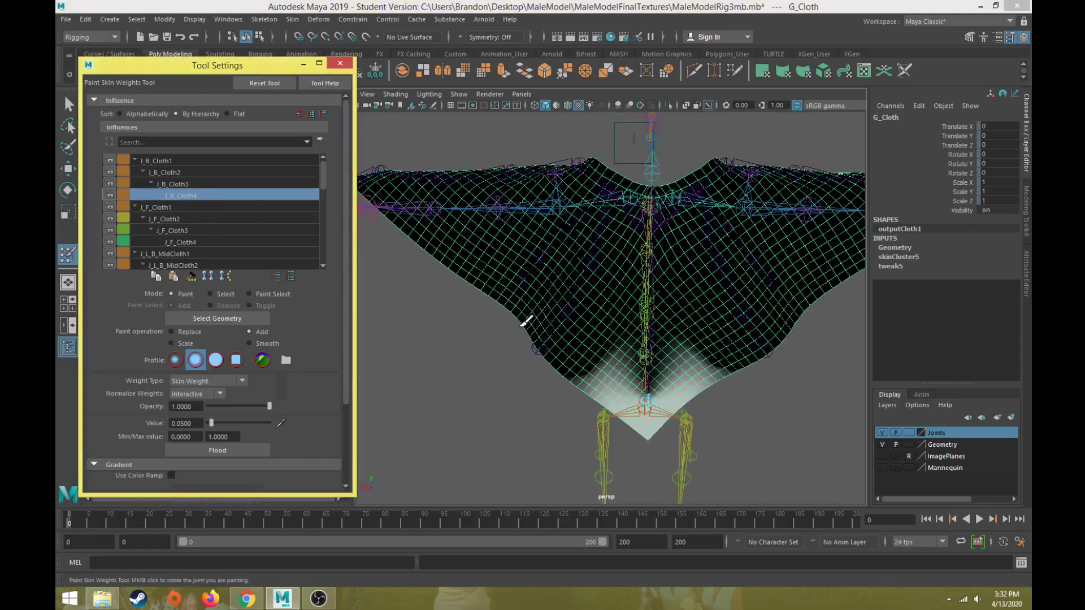
pyautogui.keyDown('alt'); pyautogui.moveTo(525, 321); pyautogui.dragTo(588, 396); pyautogui.keyUp('alt')
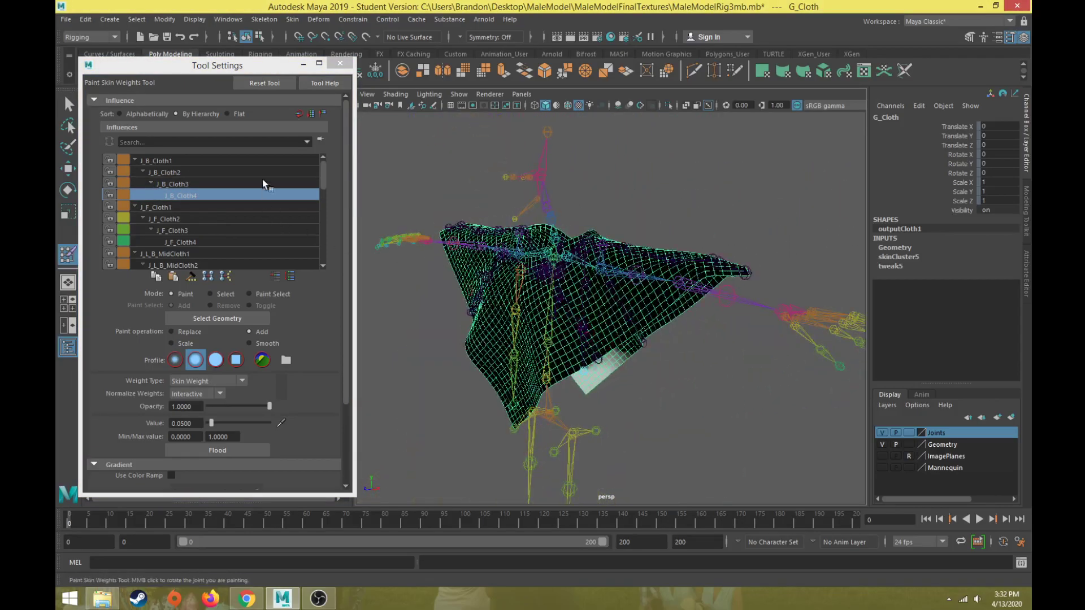
pyautogui.click(340, 63)
pyautogui.press('w')
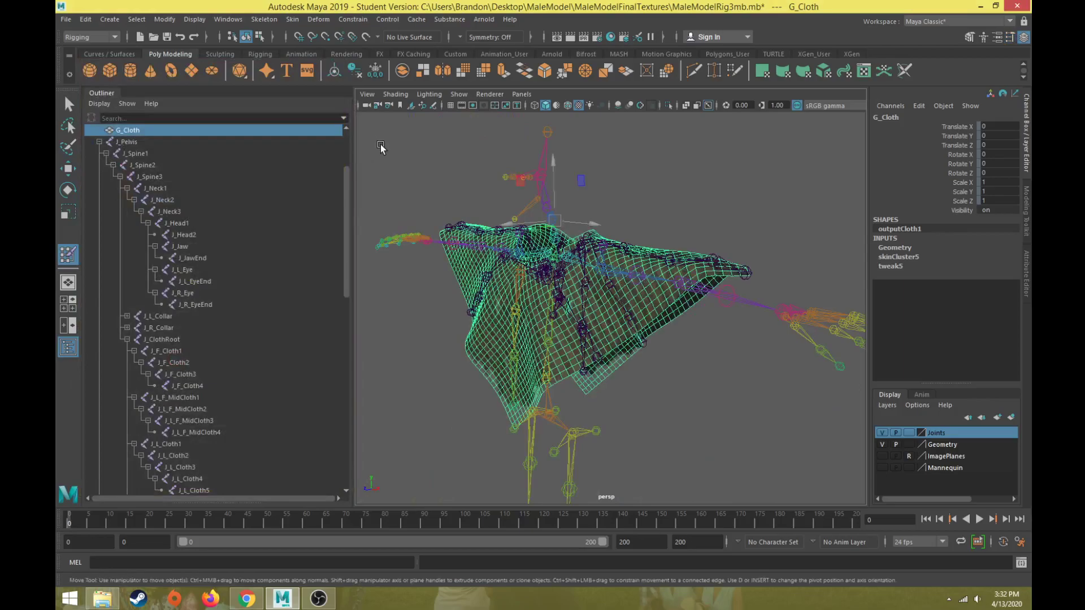
# - Collapse the J_Pelvis hierarchy and unhide the G_Eye_L, G_Body and G_Eye_R meshes
pyautogui.click(381, 147)
pyautogui.click(100, 141)
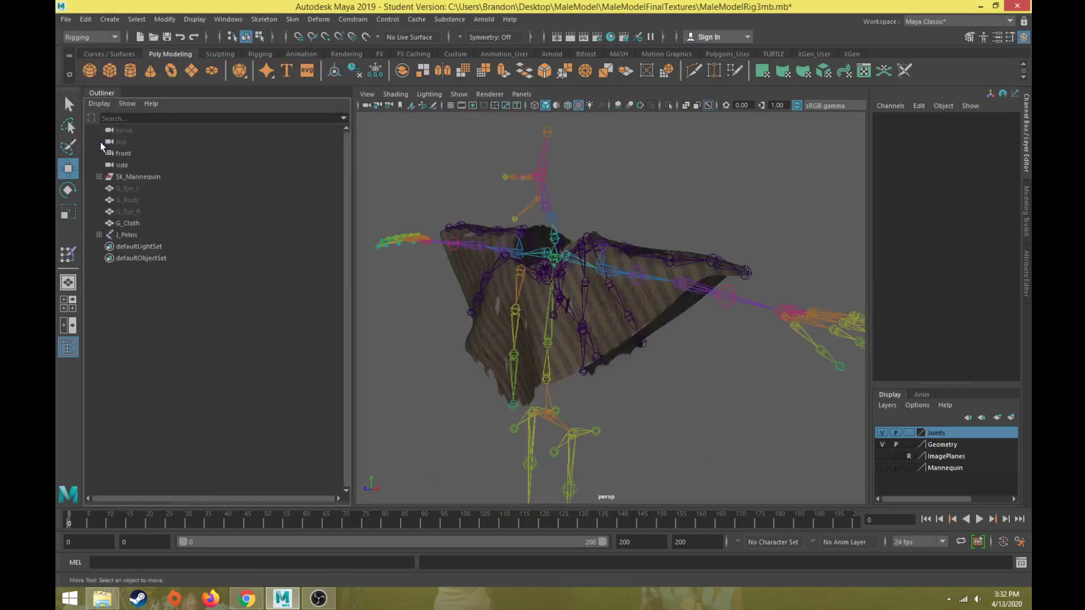
pyautogui.moveTo(136, 188); pyautogui.dragTo(138, 212)
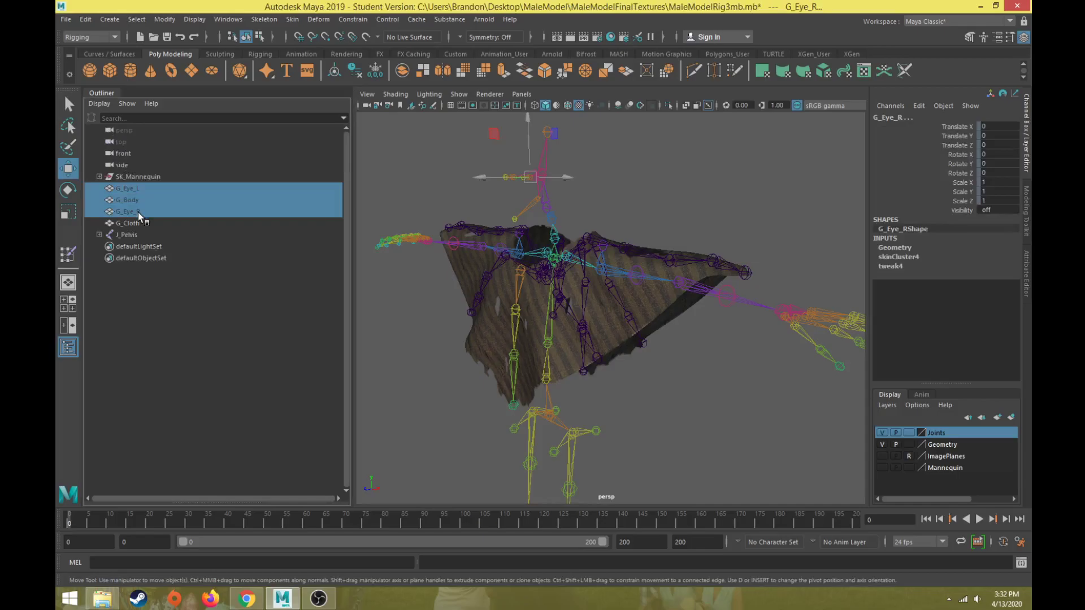
pyautogui.hotkey('shift', 'h')
pyautogui.click(652, 202)
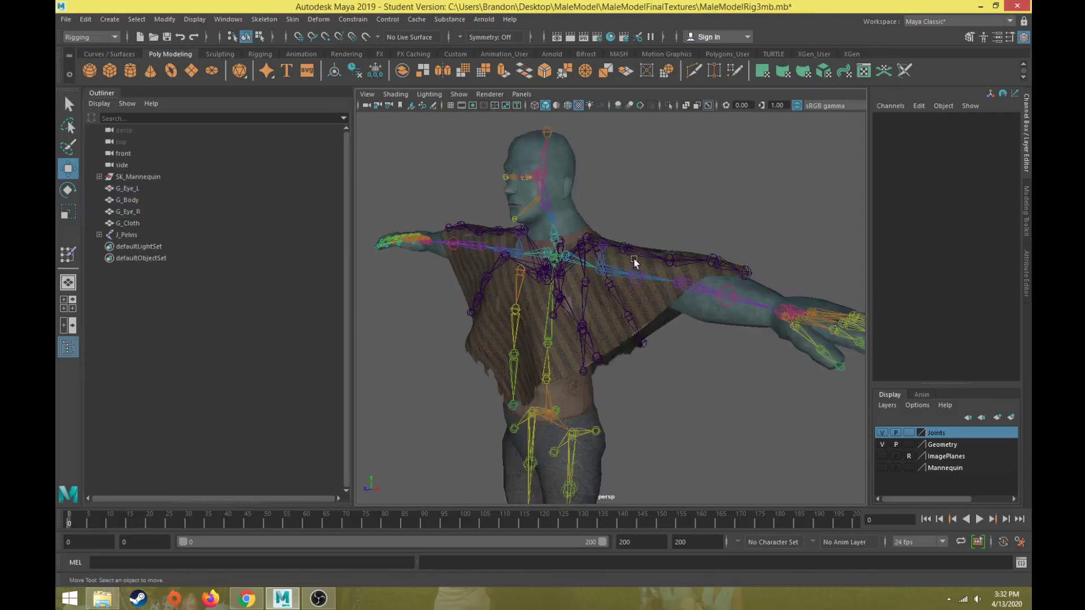
# - Break the connections on J_L_Shoulder's Translate, Rotate, Scale and Visibility channels
pyautogui.click(613, 269)
pyautogui.scroll(3, 605, 277)
pyautogui.keyDown('alt'); pyautogui.moveTo(601, 283); pyautogui.dragTo(648, 286); pyautogui.keyUp('alt')
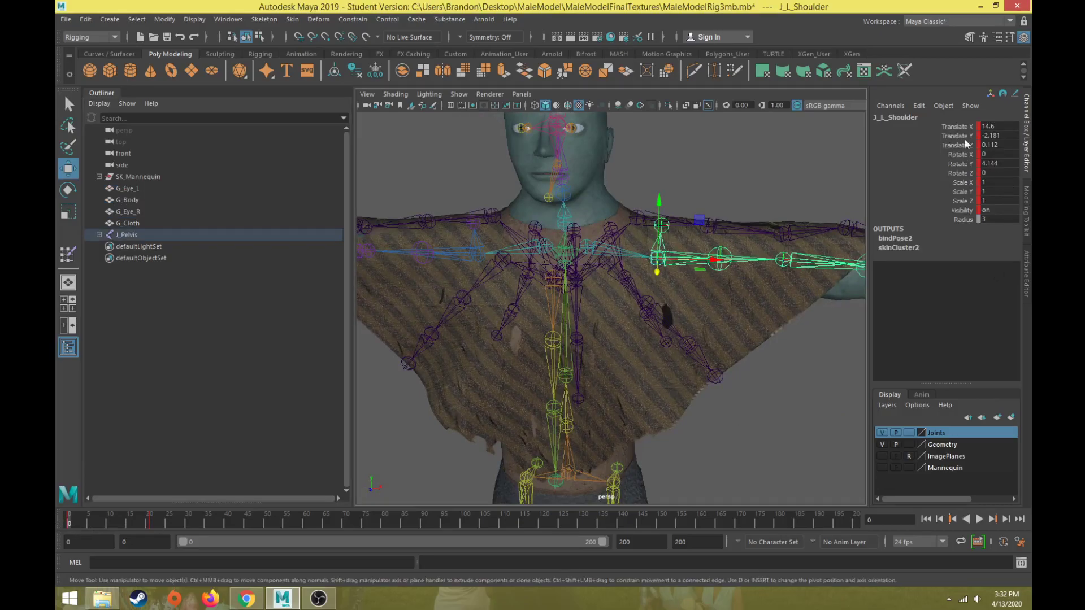
pyautogui.moveTo(964, 126); pyautogui.dragTo(960, 211)
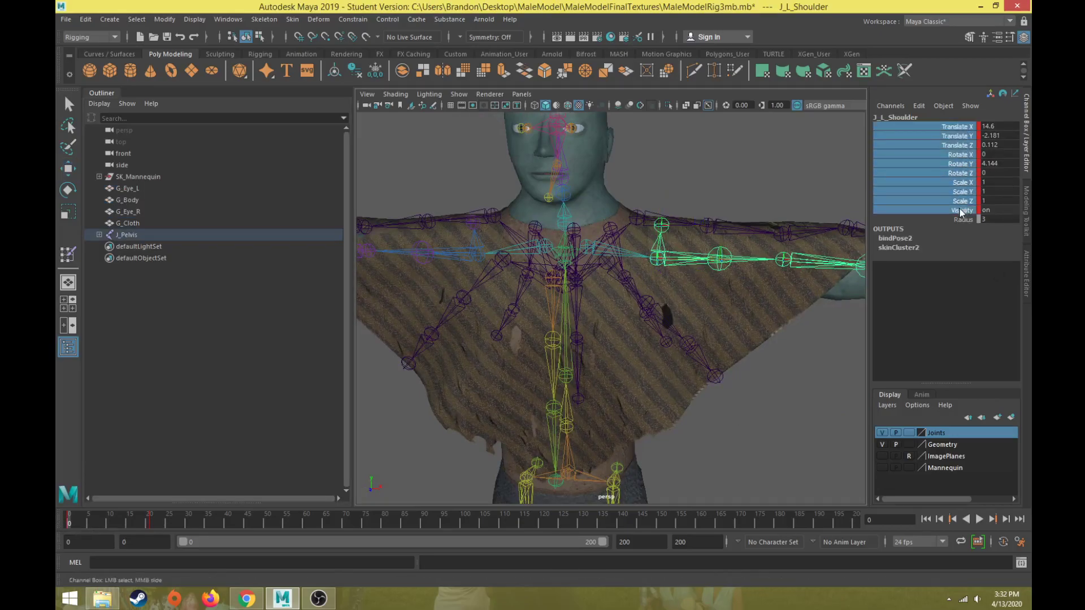
pyautogui.rightClick(946, 184)
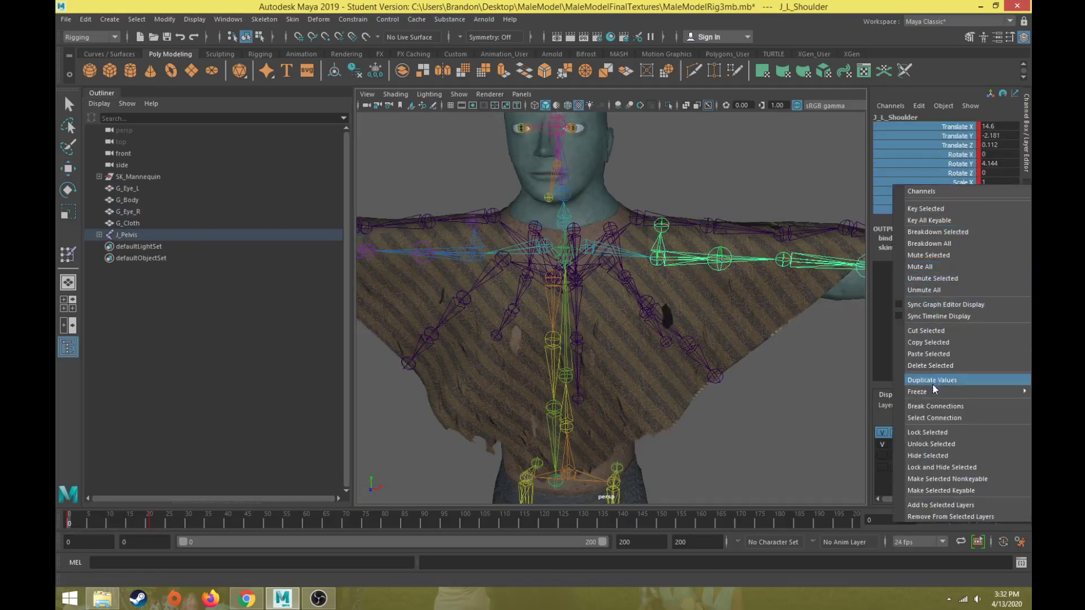
pyautogui.click(934, 407)
pyautogui.keyDown('alt'); pyautogui.moveTo(644, 291); pyautogui.dragTo(622, 296, button='middle'); pyautogui.keyUp('alt')
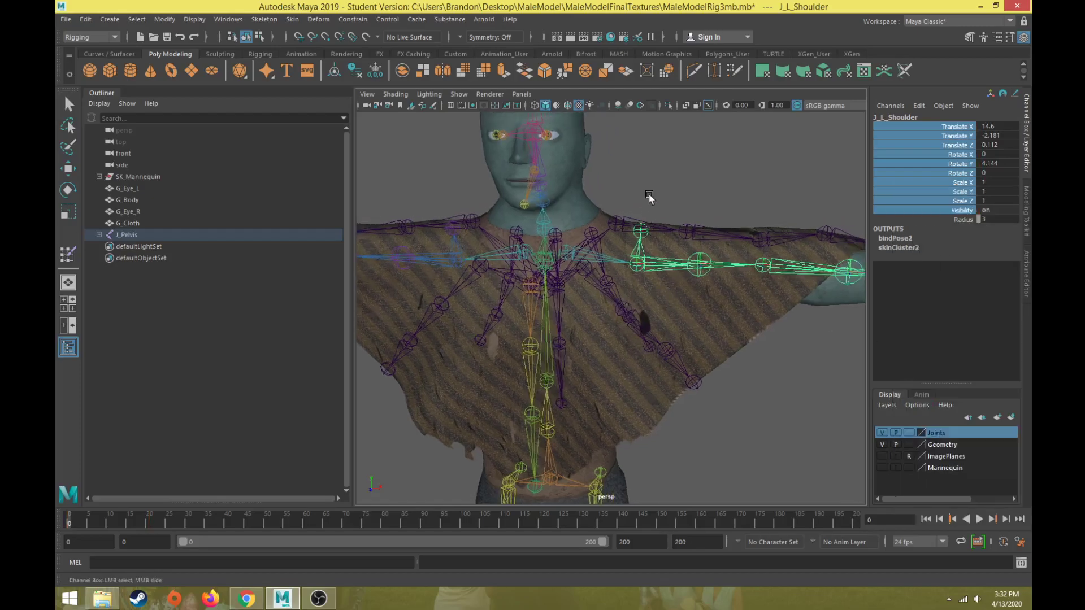
# - Reselect J_L_Shoulder for rotation and key its current pose at frame 0
pyautogui.click(648, 194)
pyautogui.press('w')
pyautogui.click(655, 263)
pyautogui.scroll(-5, 656, 282)
pyautogui.press('e')
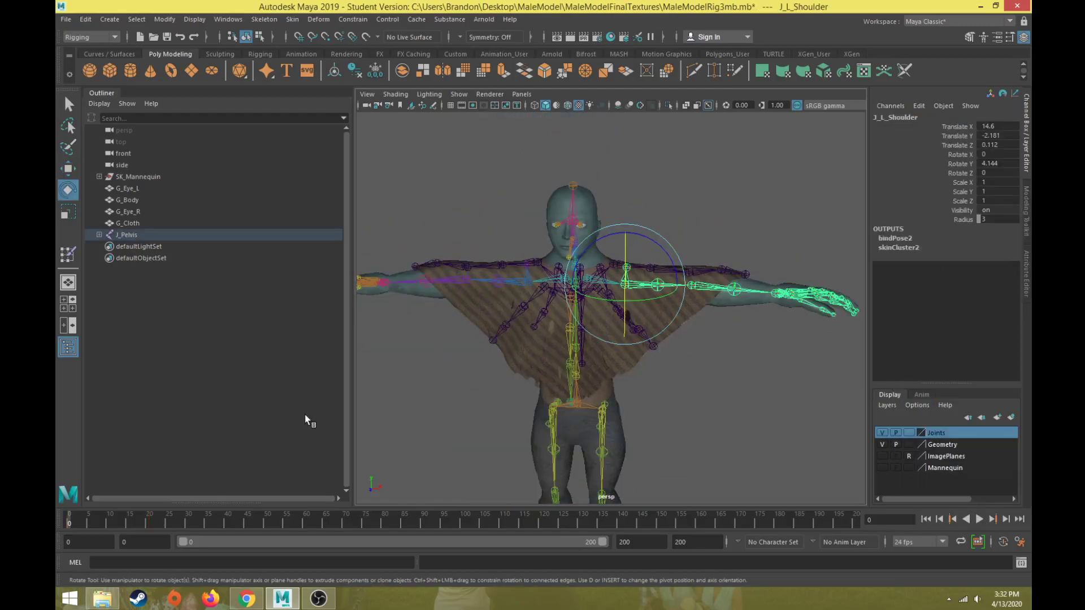
pyautogui.hotkey('alt', 'v')
# - At frame 20, rotate J_L_Shoulder down to about -74 in Rotate Z and key the lowered arm
pyautogui.click(148, 521)
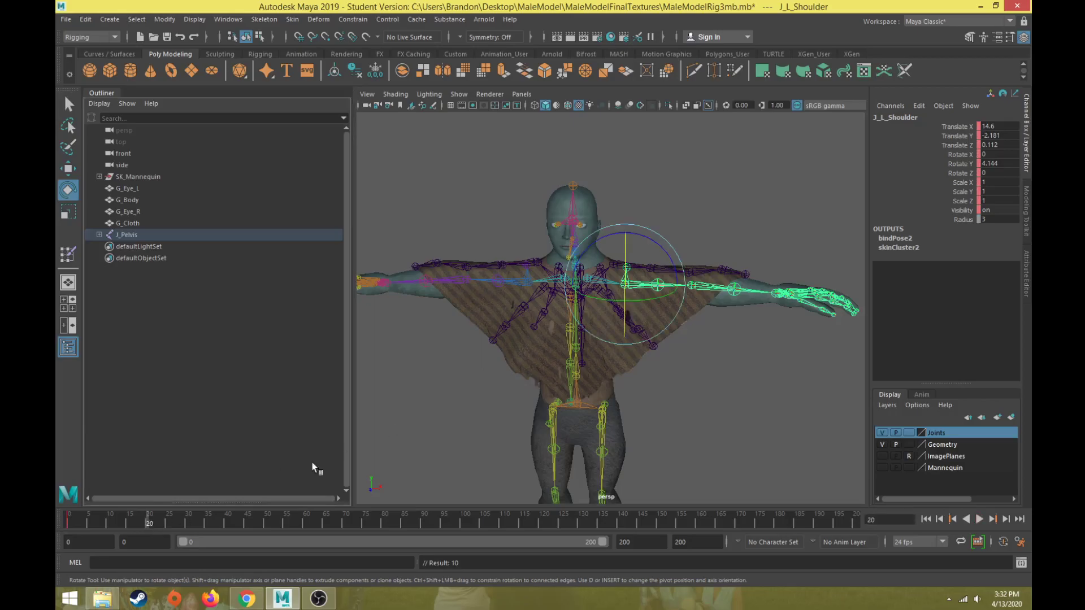
pyautogui.moveTo(648, 239); pyautogui.dragTo(677, 297)
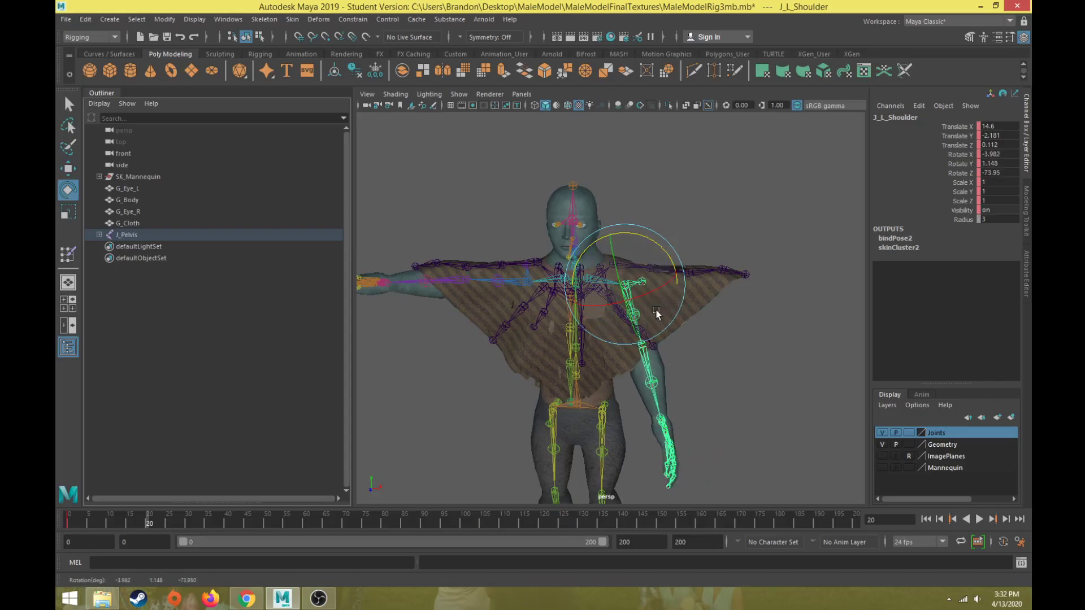
pyautogui.press('s')
# - Key J_L_Shoulder raised to about 17 in Rotate Z at frame 40, and preview the arm animation
pyautogui.moveTo(168, 515); pyautogui.dragTo(195, 524)
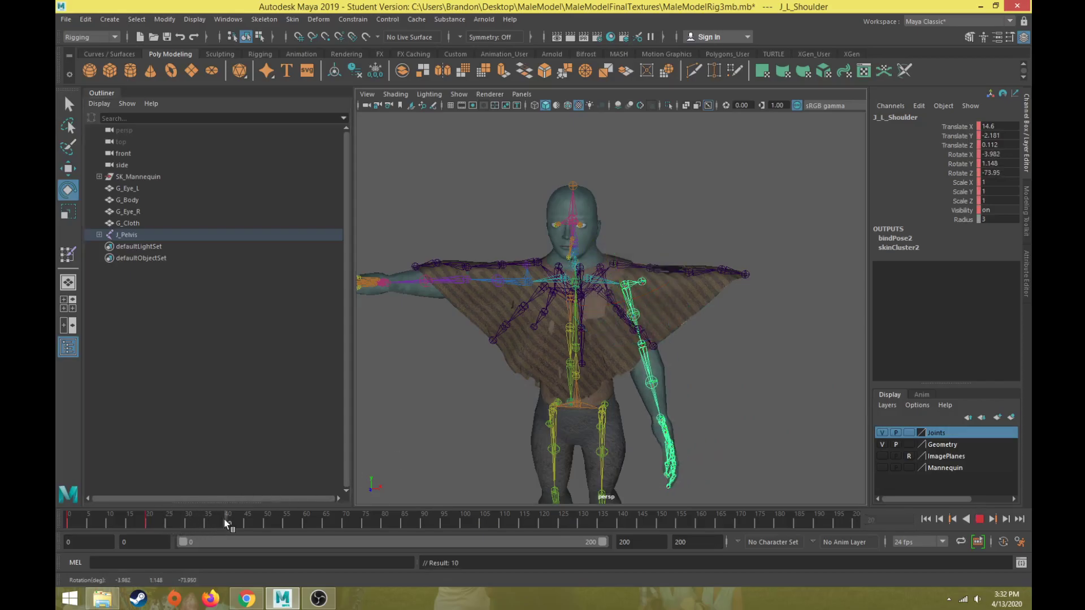
pyautogui.moveTo(649, 238); pyautogui.dragTo(483, 231)
pyautogui.scroll(3, 566, 315)
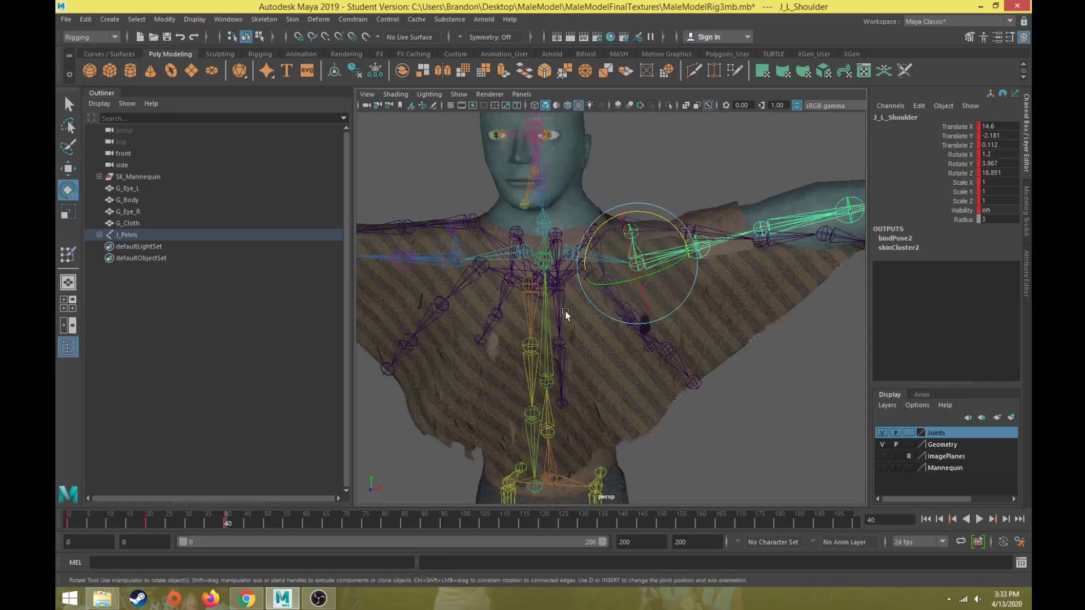
pyautogui.hotkey('alt', 'v')
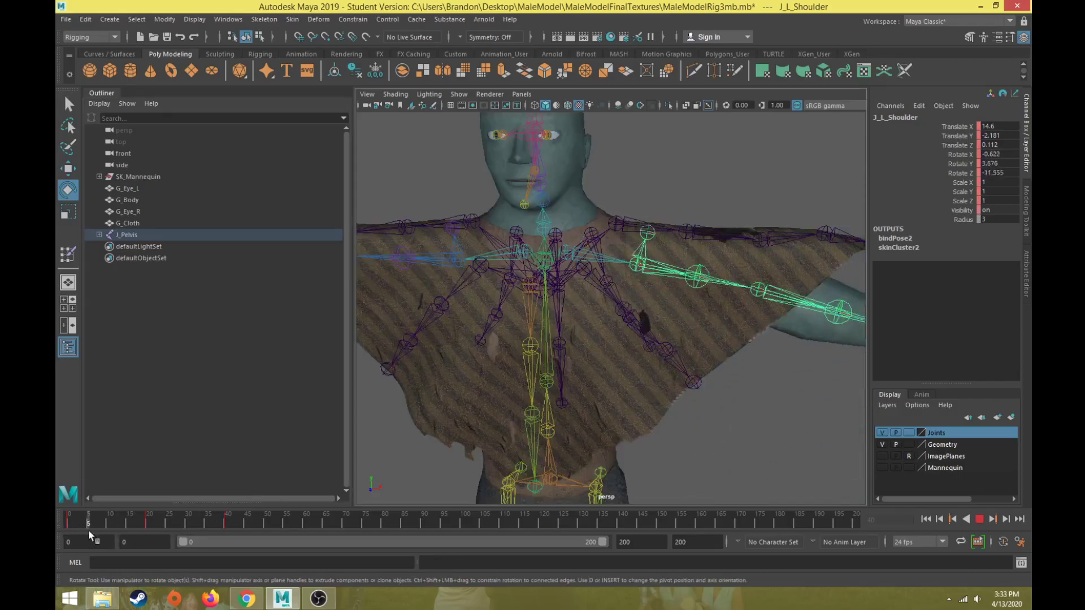
# - Select the joints J_L_Cloth1 through J_L_Cloth5 and key their current pose at frame 0
pyautogui.moveTo(93, 528); pyautogui.dragTo(55, 528)
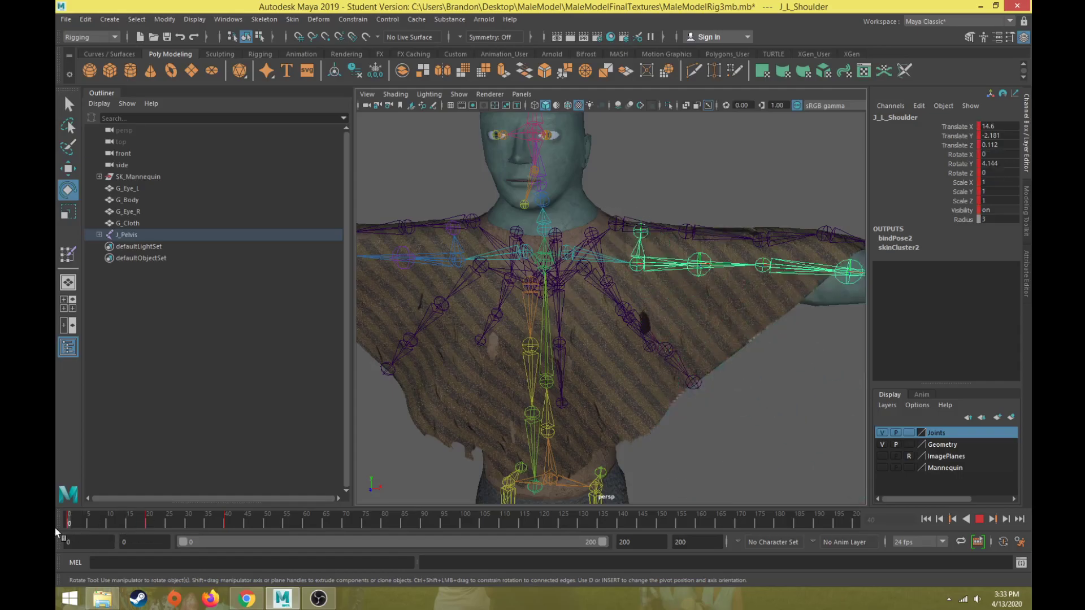
pyautogui.click(744, 150)
pyautogui.click(615, 220)
pyautogui.press('q')
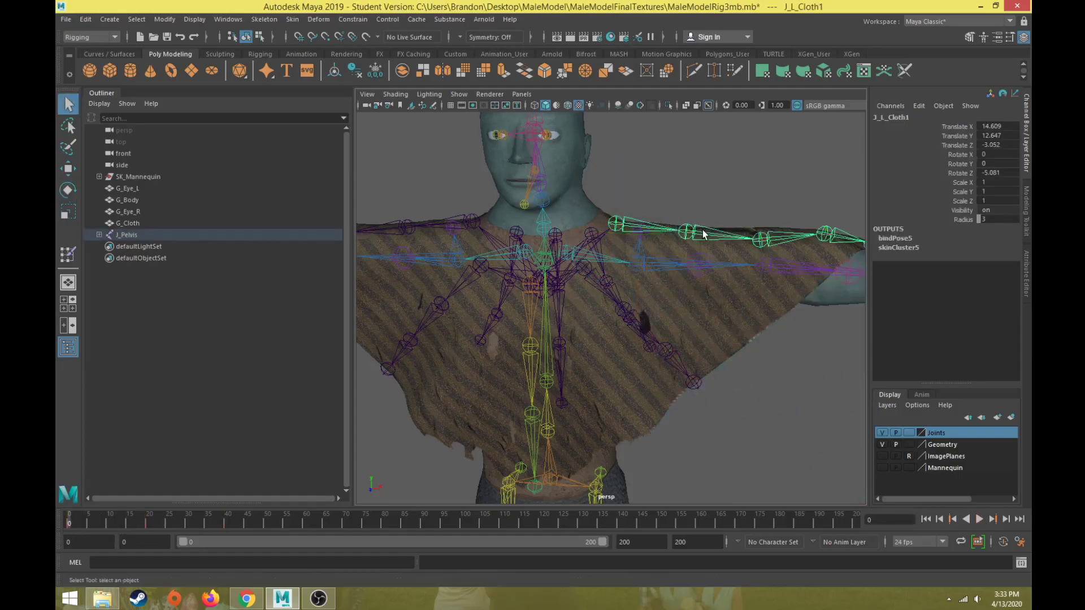
pyautogui.click(759, 243)
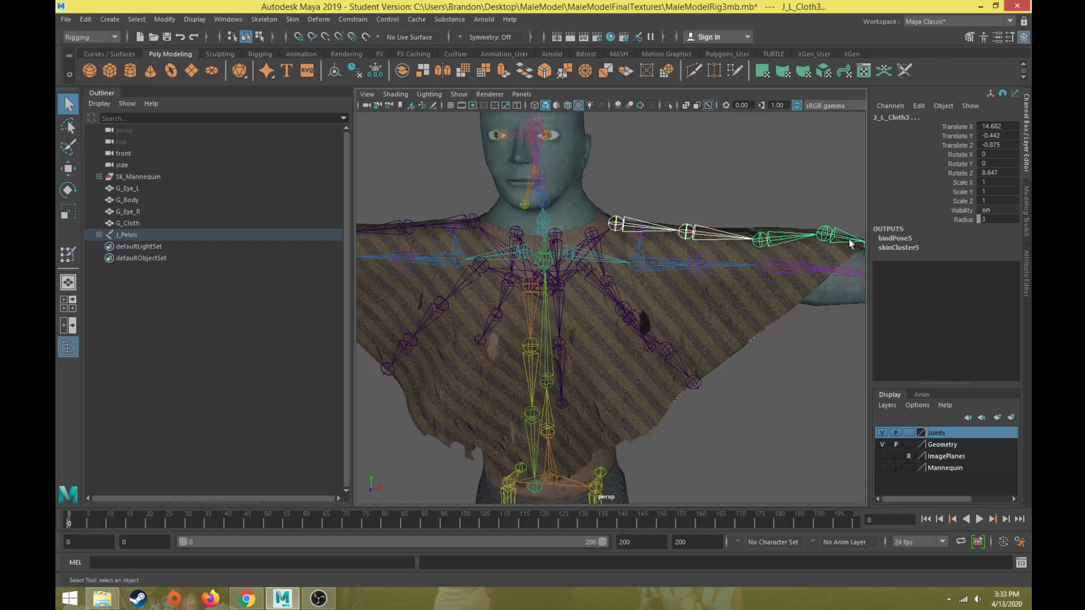
pyautogui.click(825, 236)
pyautogui.keyDown('alt'); pyautogui.moveTo(825, 236); pyautogui.dragTo(693, 226, button='middle'); pyautogui.keyUp('alt')
pyautogui.press('s')
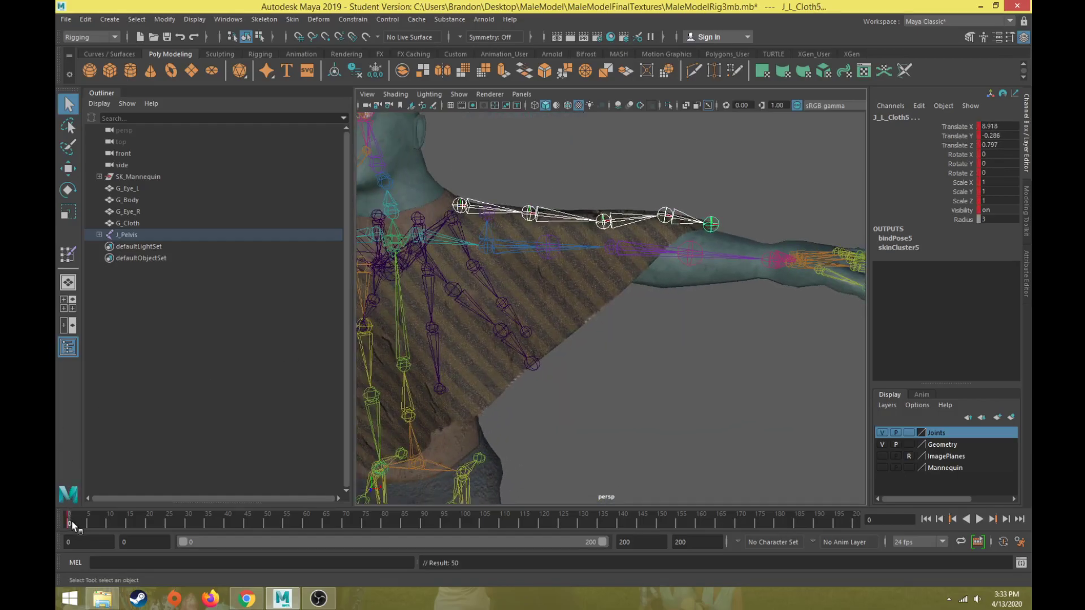
# - At frame 20, rotate the five J_L_Cloth joints down over the lowered arm, about -25 in Rotate Z on J_L_Cloth5, and key them
pyautogui.moveTo(72, 521); pyautogui.dragTo(149, 521)
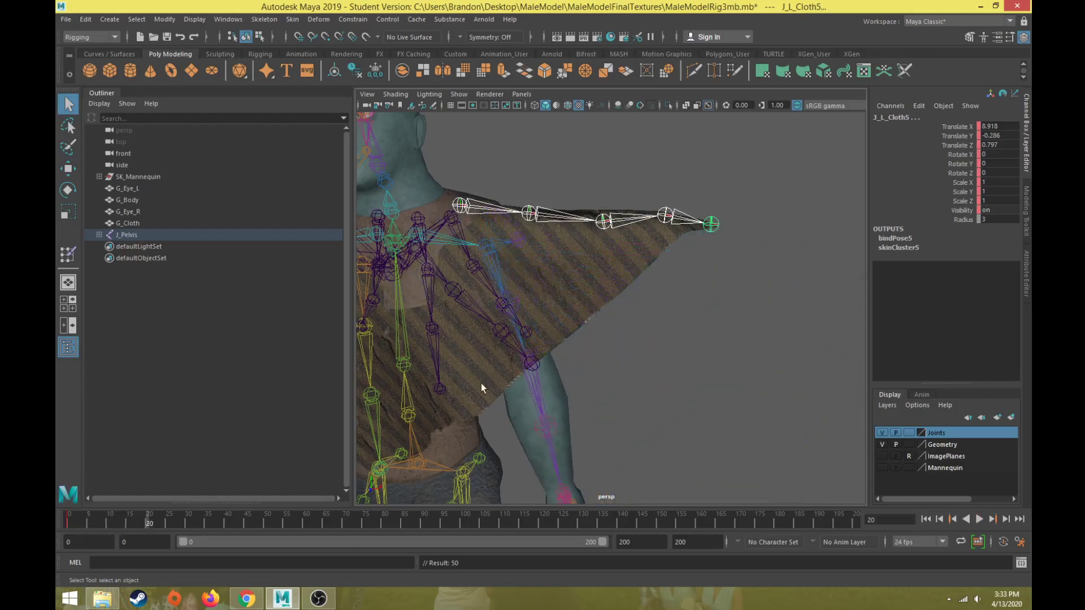
pyautogui.press('e')
pyautogui.moveTo(690, 171); pyautogui.dragTo(718, 175)
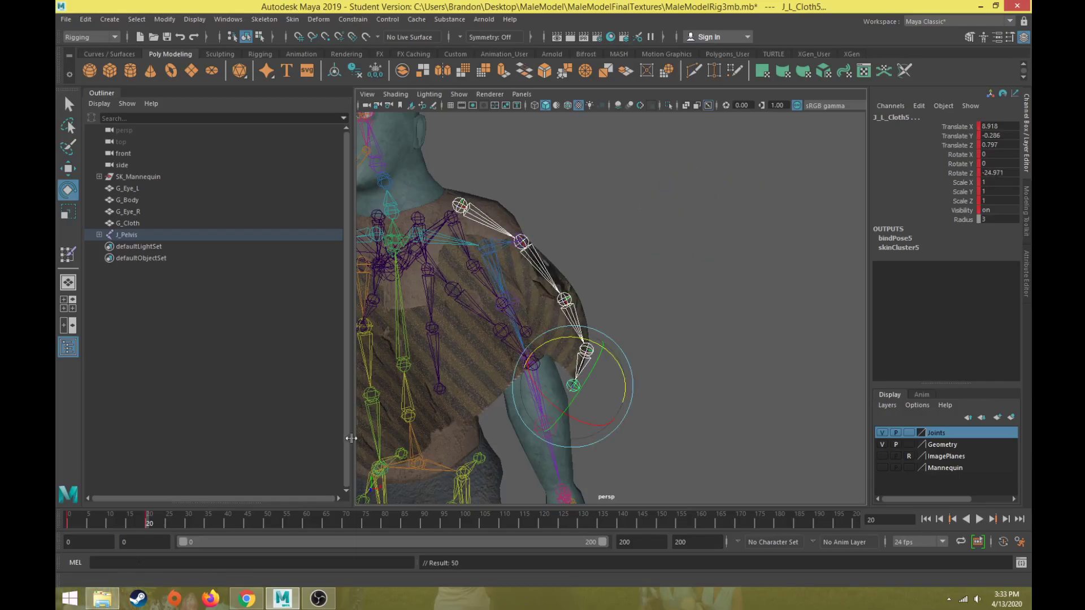
# - Raise J_L_Cloth1 to about 16.9 in Translate Y at frame 20, adjust J_L_Cloth2 slightly, and key J_L_Cloth1
pyautogui.click(461, 204)
pyautogui.press('w')
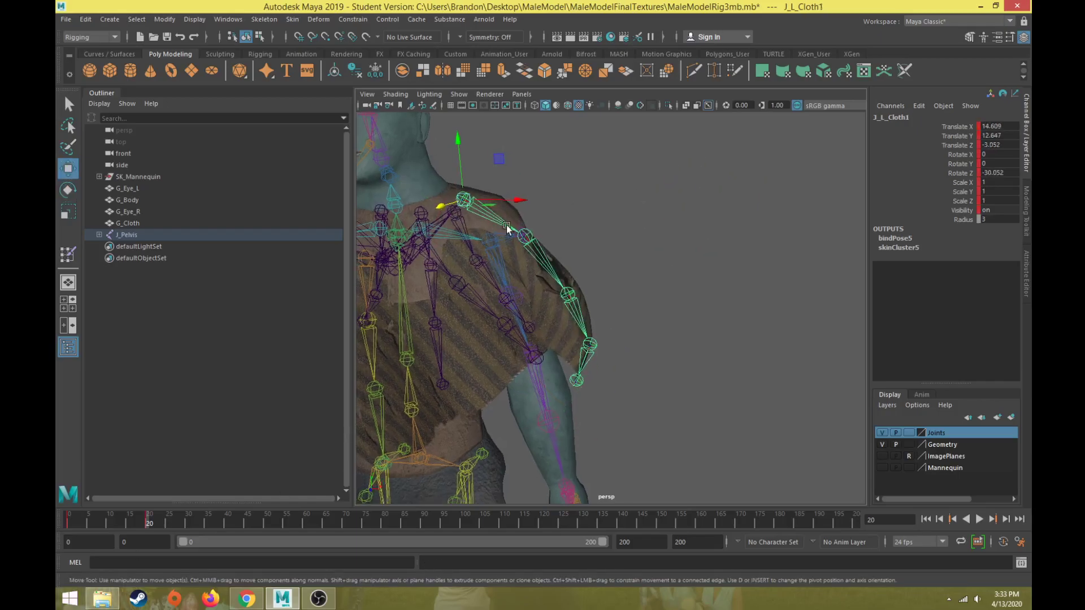
pyautogui.moveTo(462, 157); pyautogui.dragTo(496, 137)
pyautogui.click(524, 215)
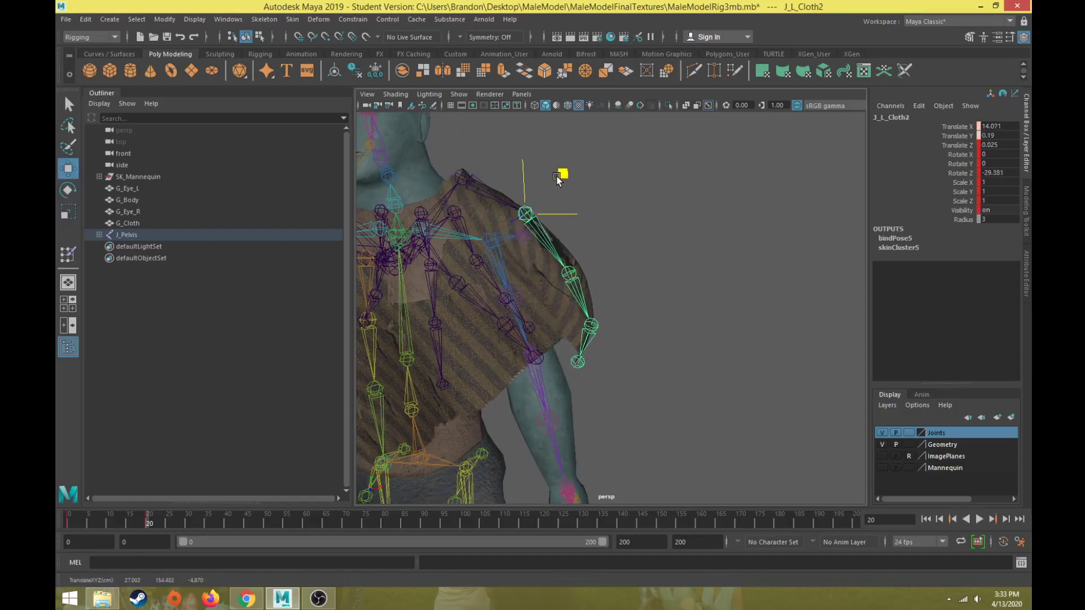
pyautogui.click(462, 175)
pyautogui.press('s')
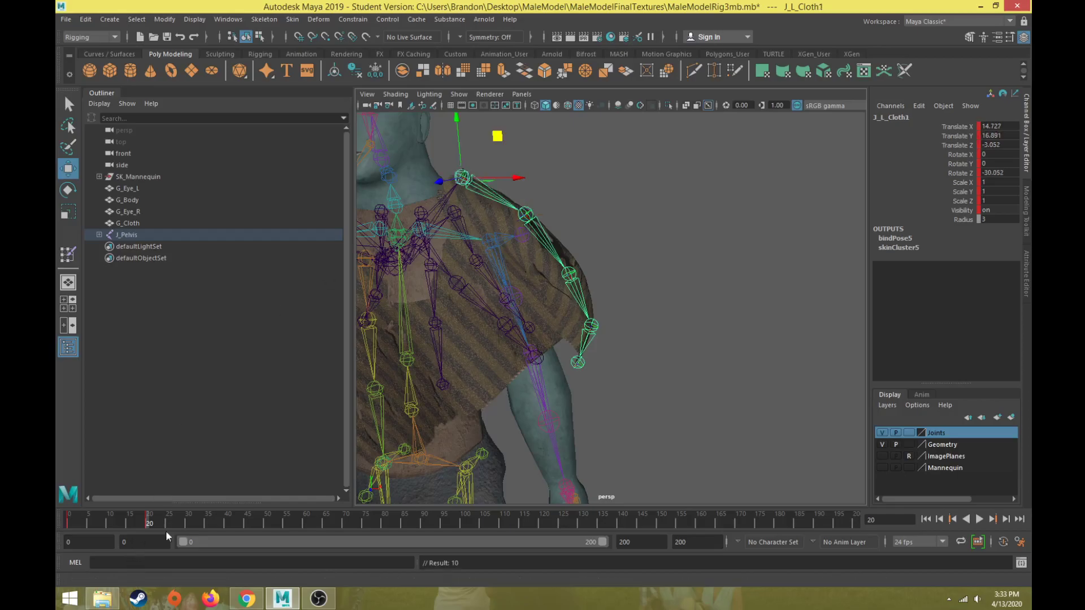
# - At frame 40, lower J_L_Cloth1 slightly, rotate all five J_L_Cloth joints up to about 7.6 in Rotate Z on J_L_Cloth5, and key them
pyautogui.moveTo(149, 520); pyautogui.dragTo(224, 522)
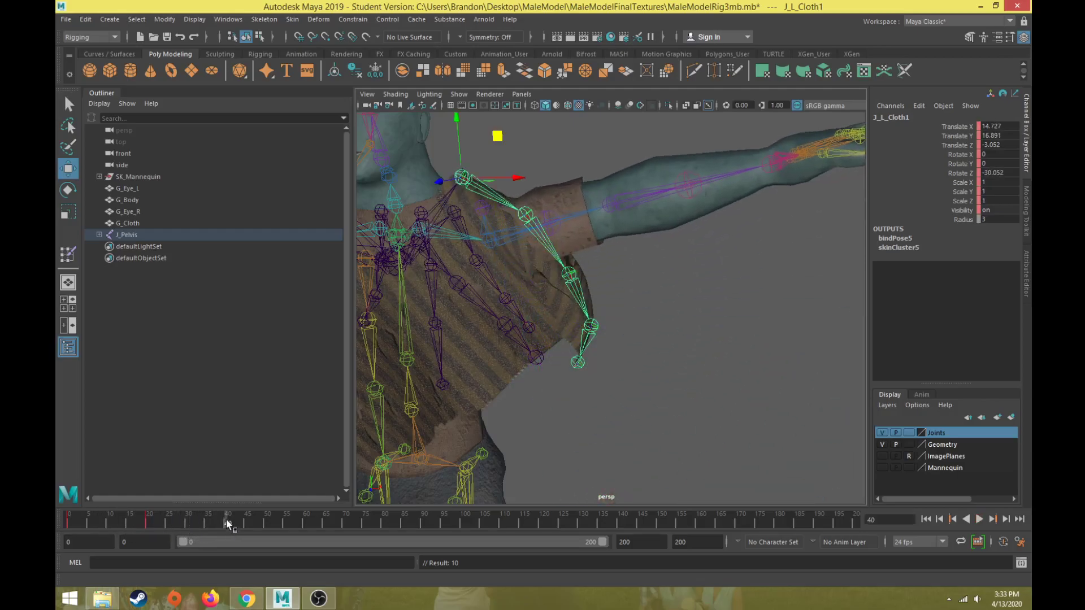
pyautogui.moveTo(461, 143)
pyautogui.mouseDown()
pyautogui.moveTo(461, 172)
pyautogui.moveTo(460, 163)
pyautogui.mouseUp()
pyautogui.keyDown('shift'); pyautogui.click(527, 223); pyautogui.keyUp('shift')
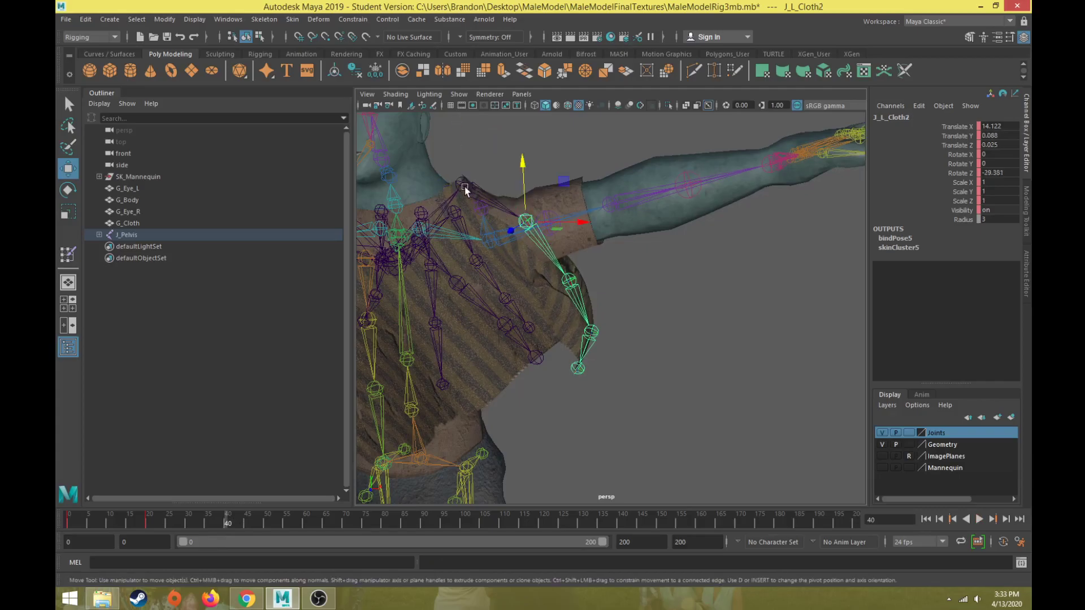
pyautogui.keyDown('shift'); pyautogui.click(571, 278); pyautogui.keyUp('shift')
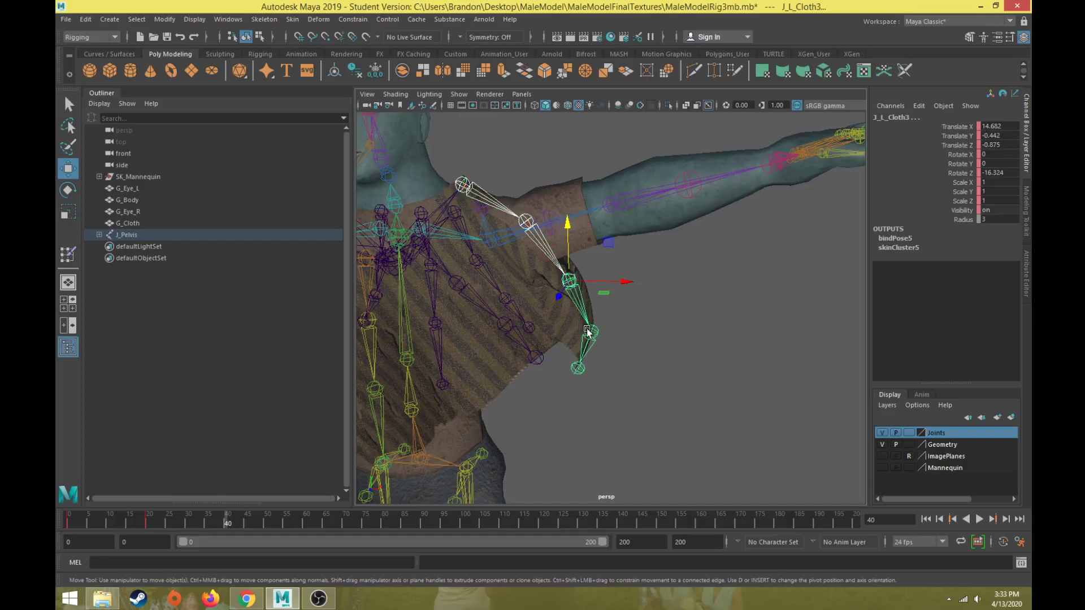
pyautogui.keyDown('shift'); pyautogui.click(581, 351); pyautogui.keyUp('shift')
pyautogui.keyDown('shift'); pyautogui.click(578, 369); pyautogui.keyUp('shift')
pyautogui.press('e')
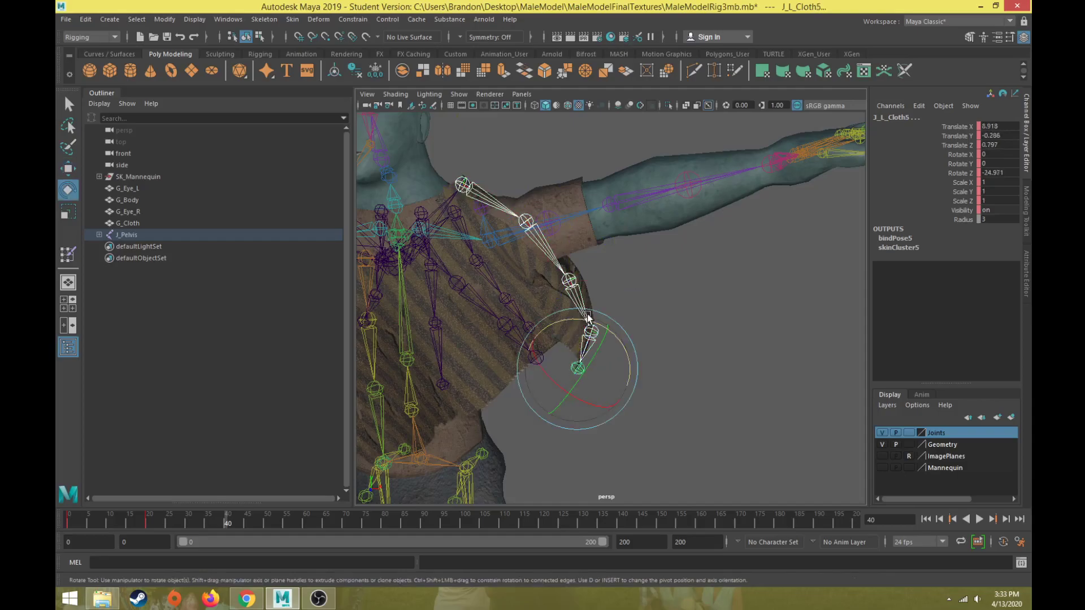
pyautogui.moveTo(620, 342); pyautogui.dragTo(597, 291)
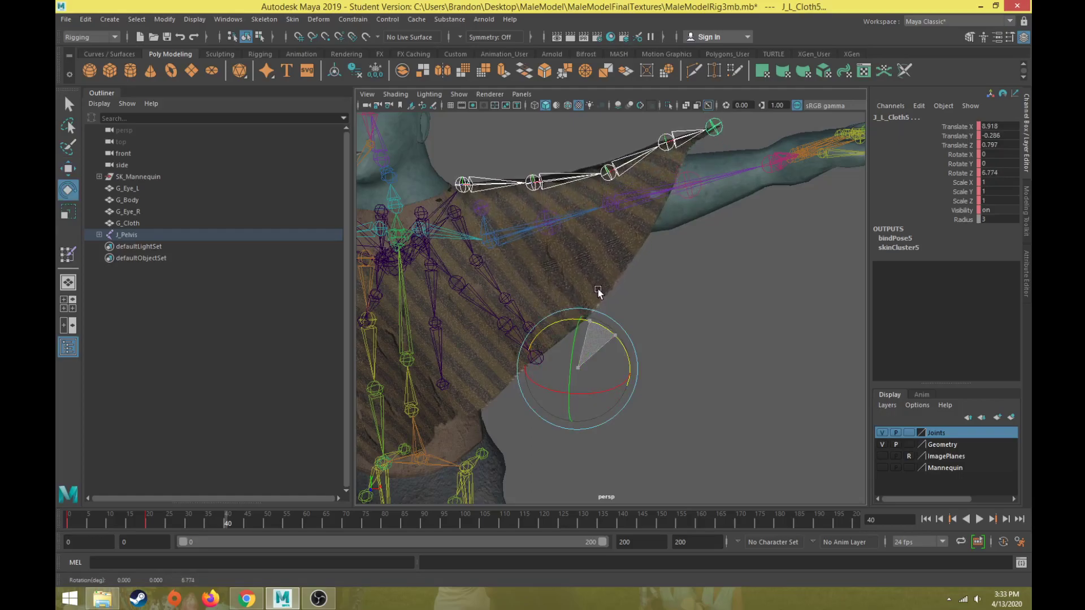
pyautogui.press('s')
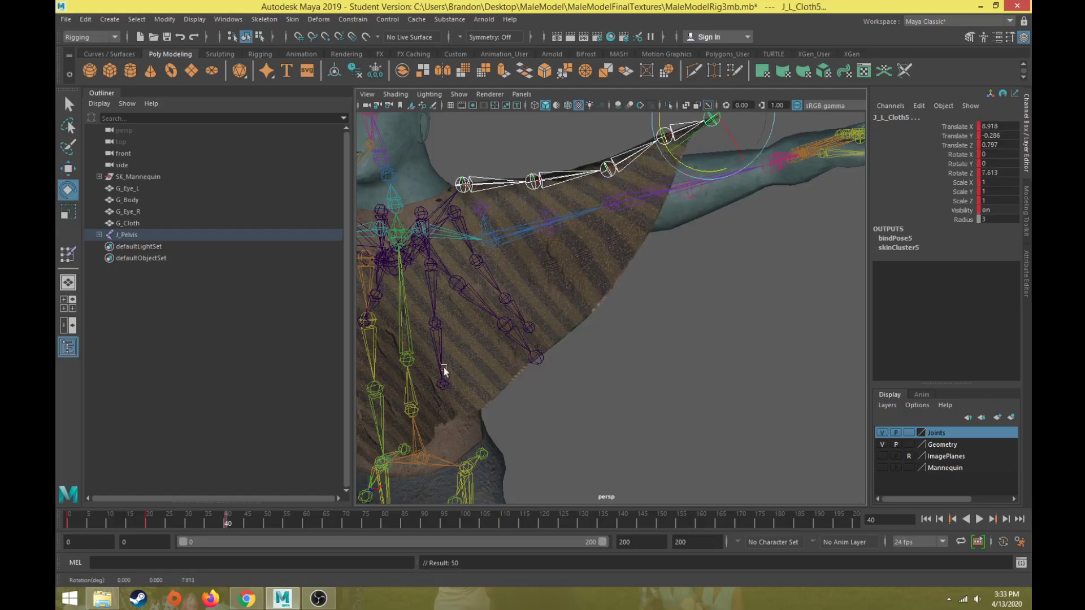
# - Rotate J_L_Cloth4 to about -23.3 in Rotate Z at frame 40, move it down to about -2.2 in Translate Y, and key it
pyautogui.click(628, 136)
pyautogui.click(666, 135)
pyautogui.keyDown('alt'); pyautogui.moveTo(675, 137); pyautogui.dragTo(631, 195, button='middle'); pyautogui.keyUp('alt')
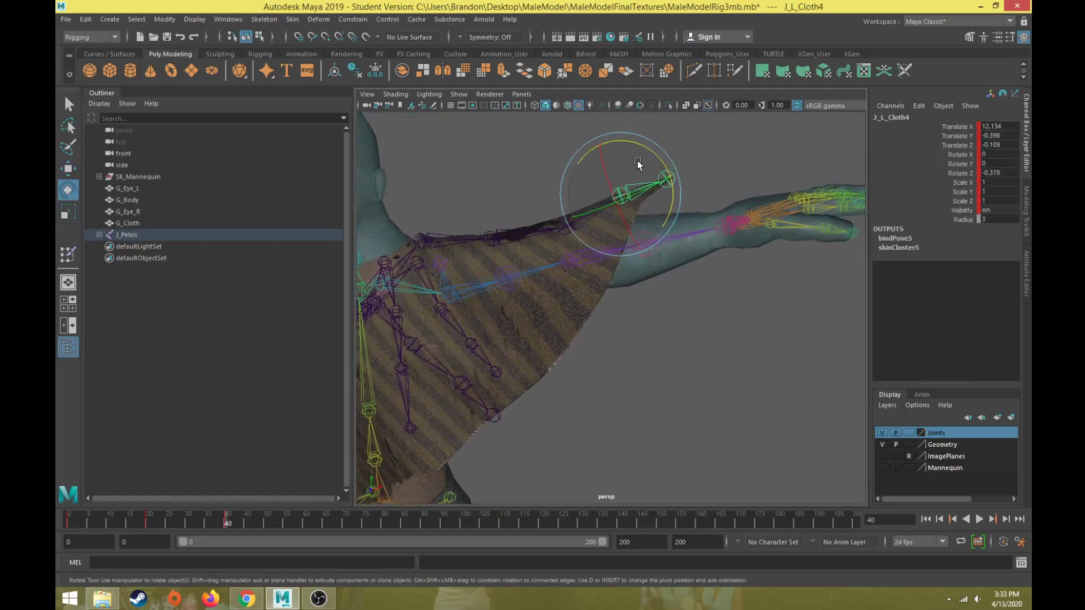
pyautogui.moveTo(651, 148); pyautogui.dragTo(622, 157)
pyautogui.press('w')
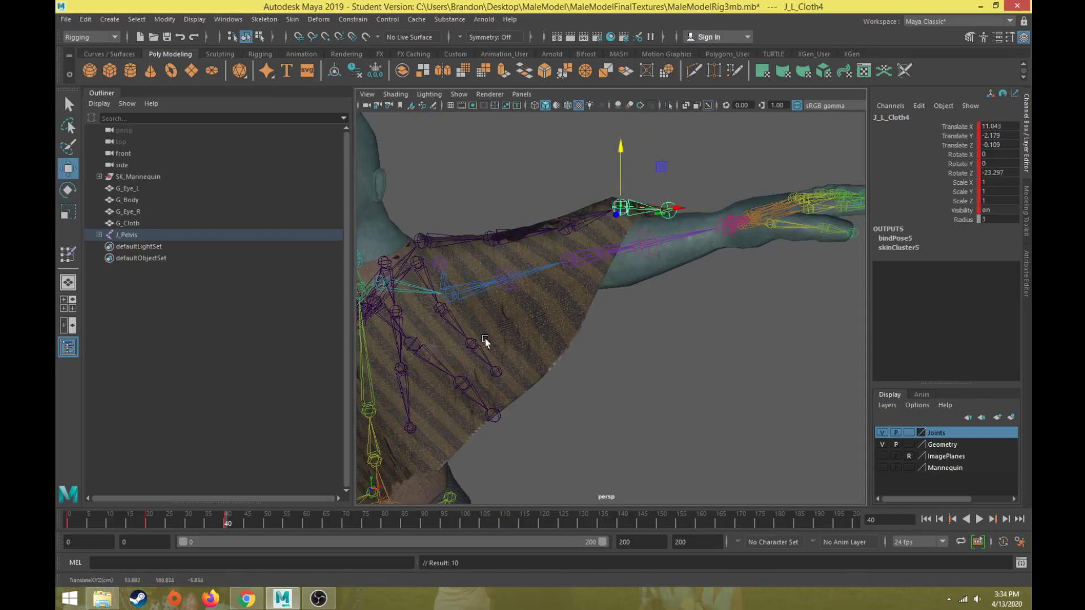
# - Select J_L_F_MidCloth1 on the poncho's front and key its current pose at the start of the timeline
pyautogui.moveTo(226, 522); pyautogui.dragTo(180, 530)
pyautogui.keyDown('alt'); pyautogui.moveTo(396, 317); pyautogui.dragTo(604, 271); pyautogui.keyUp('alt')
pyautogui.click(589, 287)
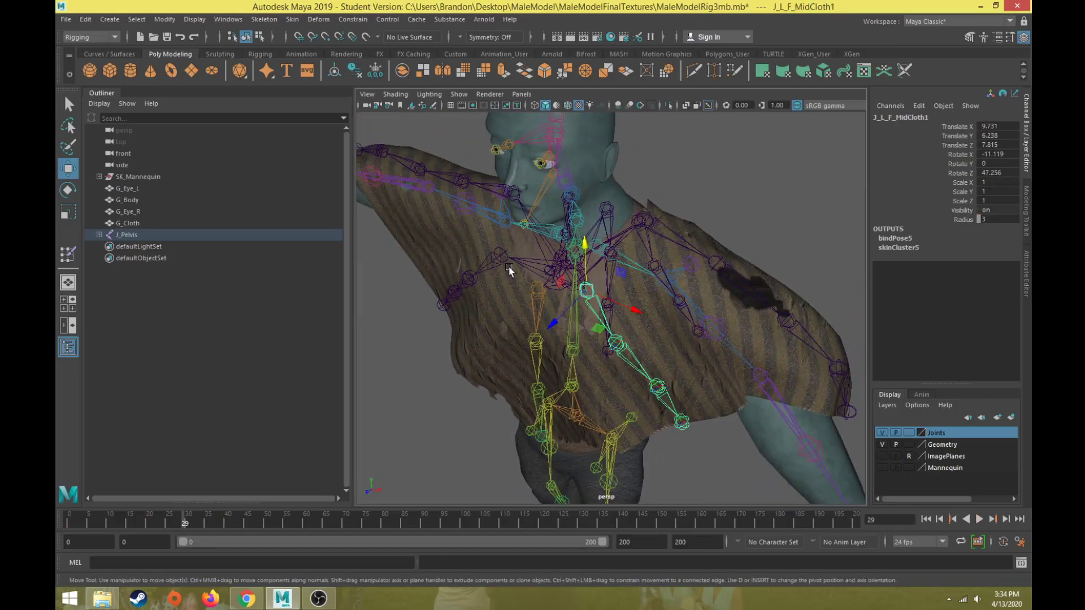
pyautogui.moveTo(186, 521); pyautogui.dragTo(148, 528)
pyautogui.press('s')
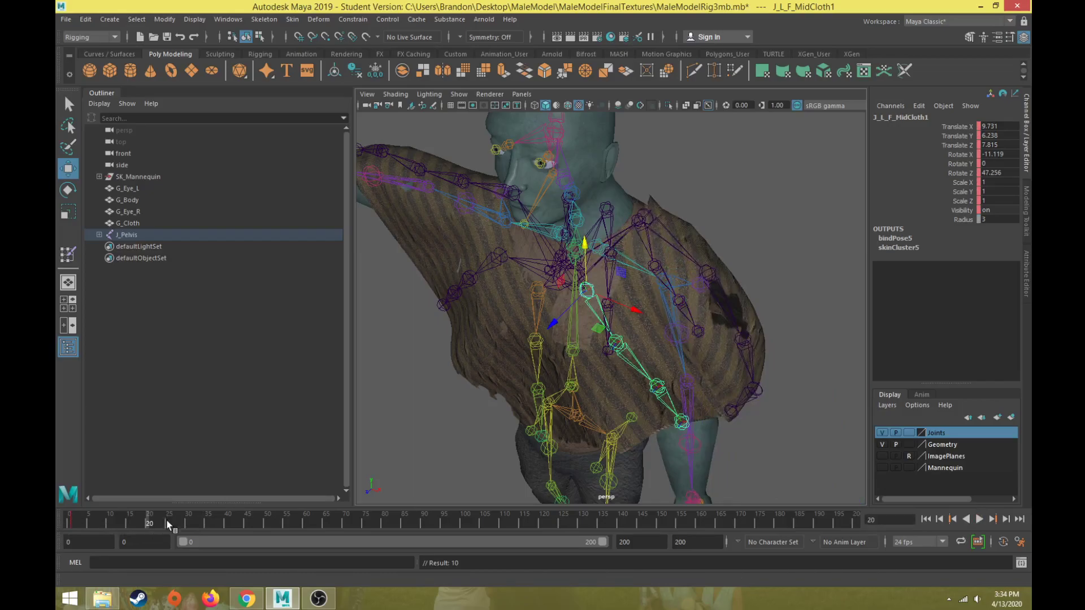
# - Move J_L_F_MidCloth1 forward to about 8.9 in Translate Z, key it at frame 20, and preview the motion
pyautogui.keyDown('alt'); pyautogui.moveTo(588, 288); pyautogui.dragTo(551, 352); pyautogui.keyUp('alt')
pyautogui.press('s')
pyautogui.hotkey('alt', 'v')
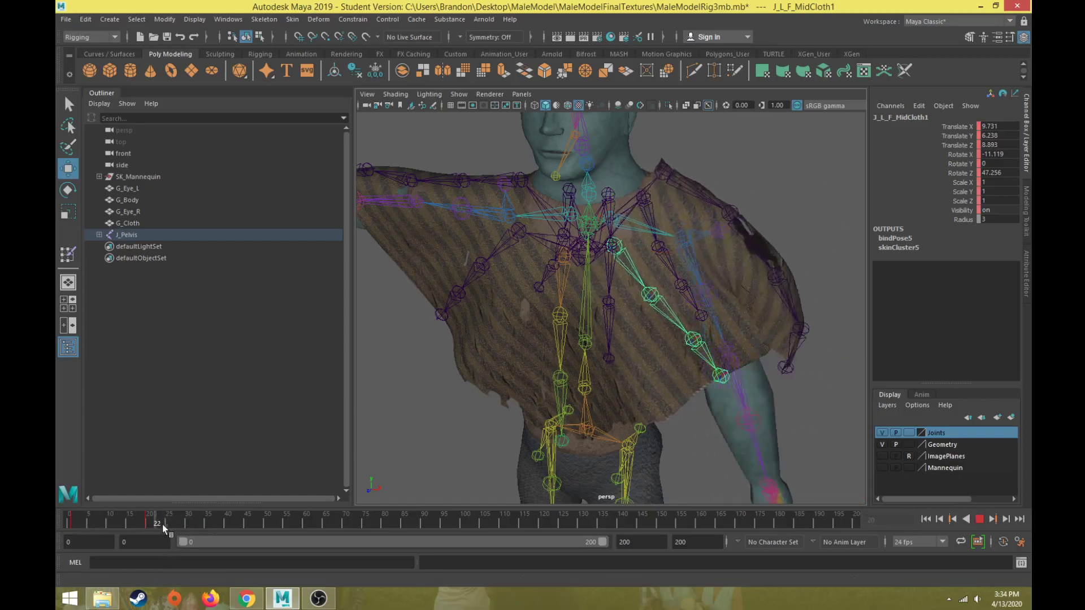
pyautogui.moveTo(196, 519); pyautogui.dragTo(141, 518)
pyautogui.scroll(-3, 751, 368)
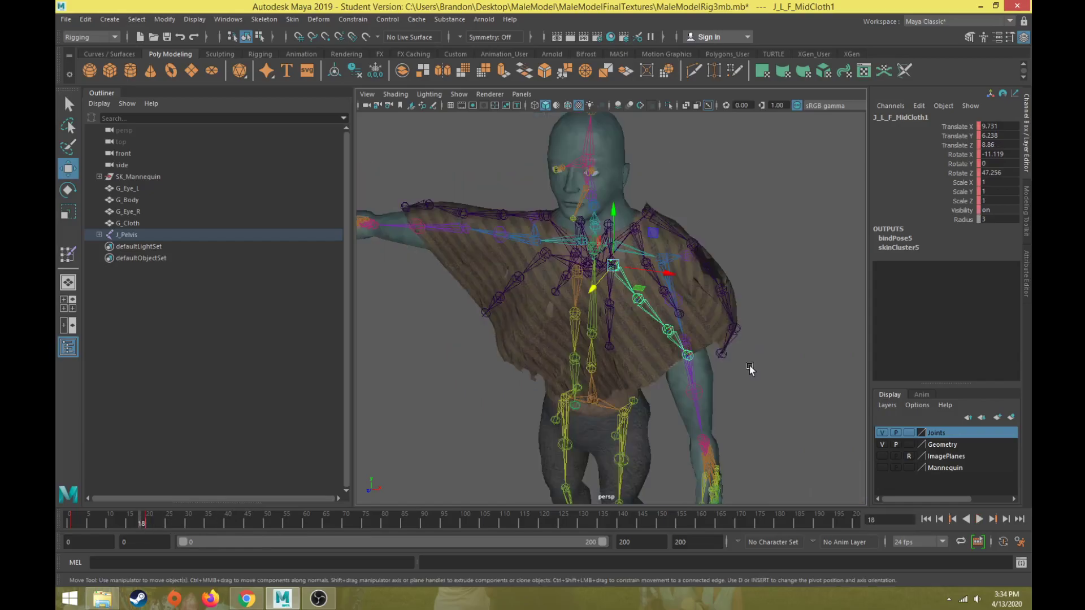
# - Select the J_L_F_MidCloth1 to J_L_F_MidCloth4 chain and rotate it to about 34.4 in Rotate Z on J_L_F_MidCloth4
pyautogui.keyDown('alt'); pyautogui.moveTo(751, 368); pyautogui.dragTo(623, 291); pyautogui.keyUp('alt')
pyautogui.press('q')
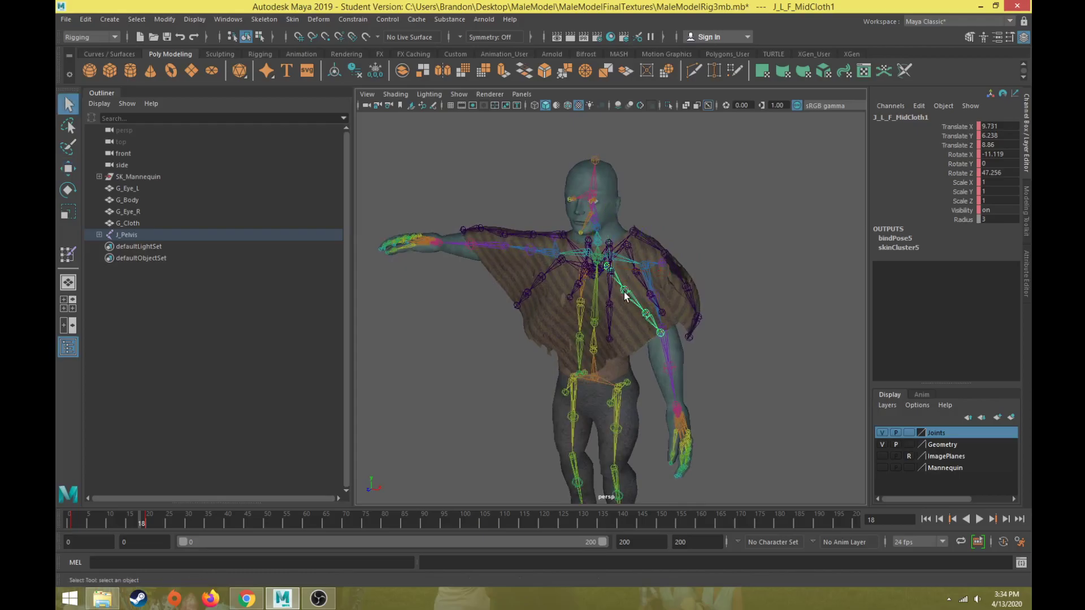
pyautogui.click(624, 291)
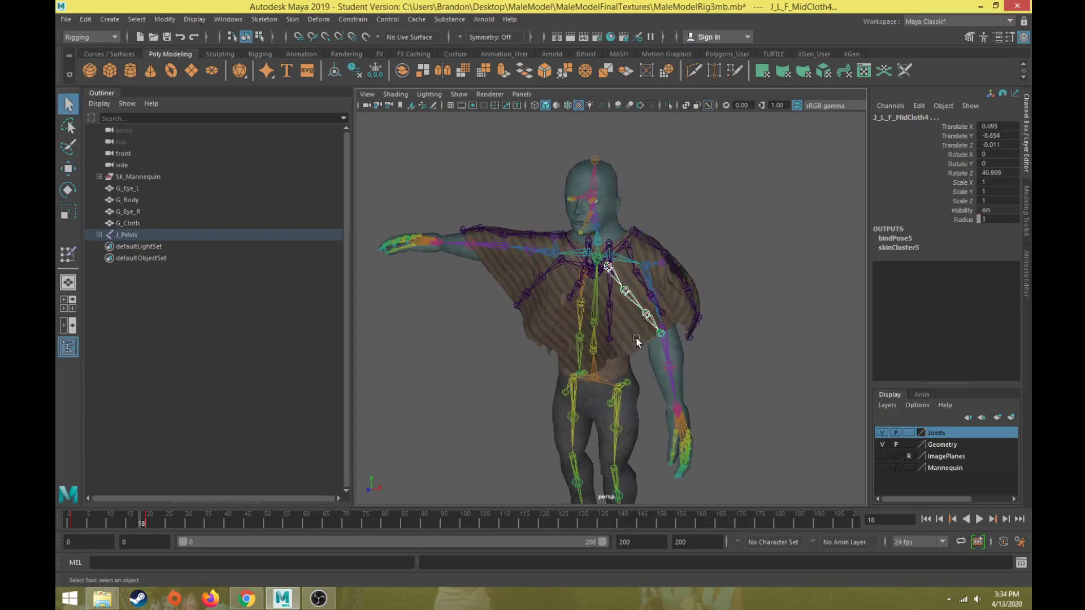
pyautogui.press('e')
pyautogui.keyDown('alt'); pyautogui.moveTo(636, 339); pyautogui.dragTo(598, 338); pyautogui.keyUp('alt')
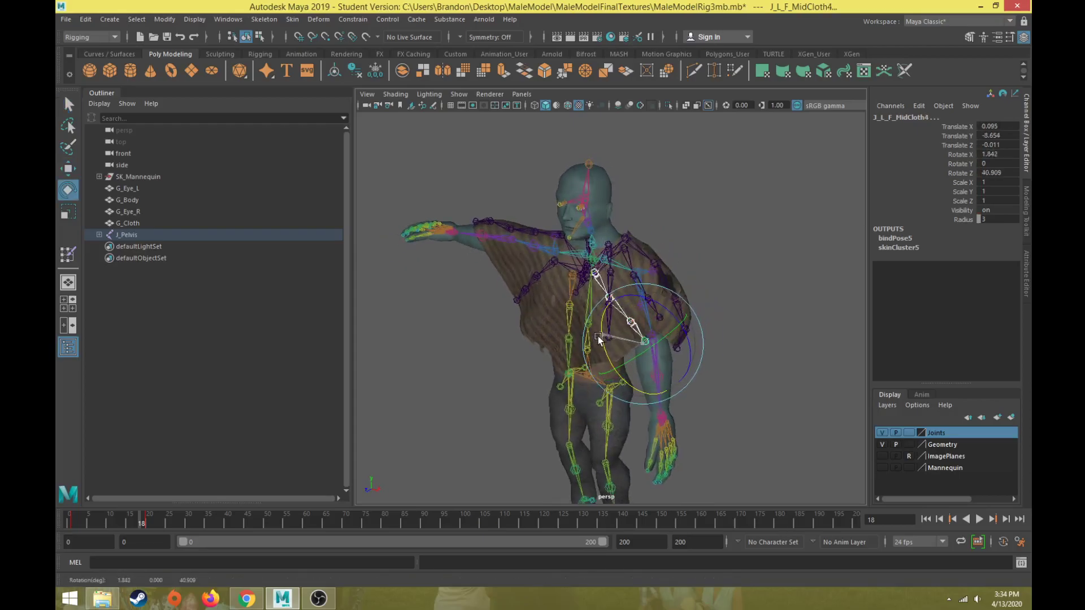
pyautogui.moveTo(672, 307); pyautogui.dragTo(678, 314)
pyautogui.keyDown('alt'); pyautogui.moveTo(608, 347); pyautogui.dragTo(628, 336); pyautogui.keyUp('alt')
pyautogui.scroll(5, 646, 310)
# - Undo the chain's misplaced key, rotate it to about 30.6 in Rotate Z on J_L_F_MidCloth4, and key it at frame 20
pyautogui.press('s')
pyautogui.moveTo(148, 523)
pyautogui.mouseDown()
pyautogui.moveTo(85, 526)
pyautogui.moveTo(181, 535)
pyautogui.moveTo(141, 535)
pyautogui.mouseUp()
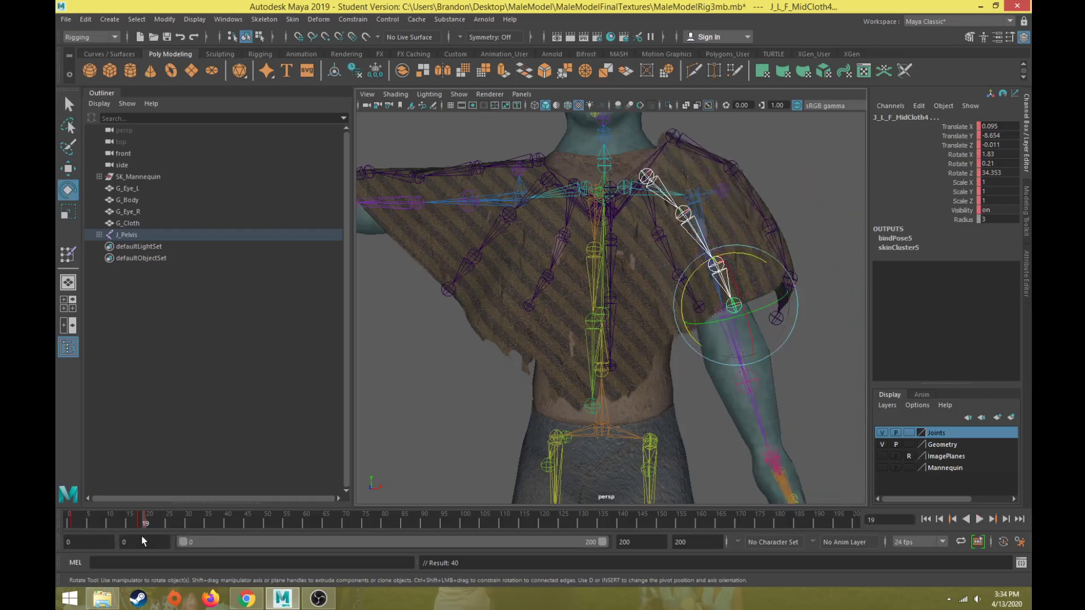
pyautogui.hotkey('ctrl', 'z')
pyautogui.click(150, 524)
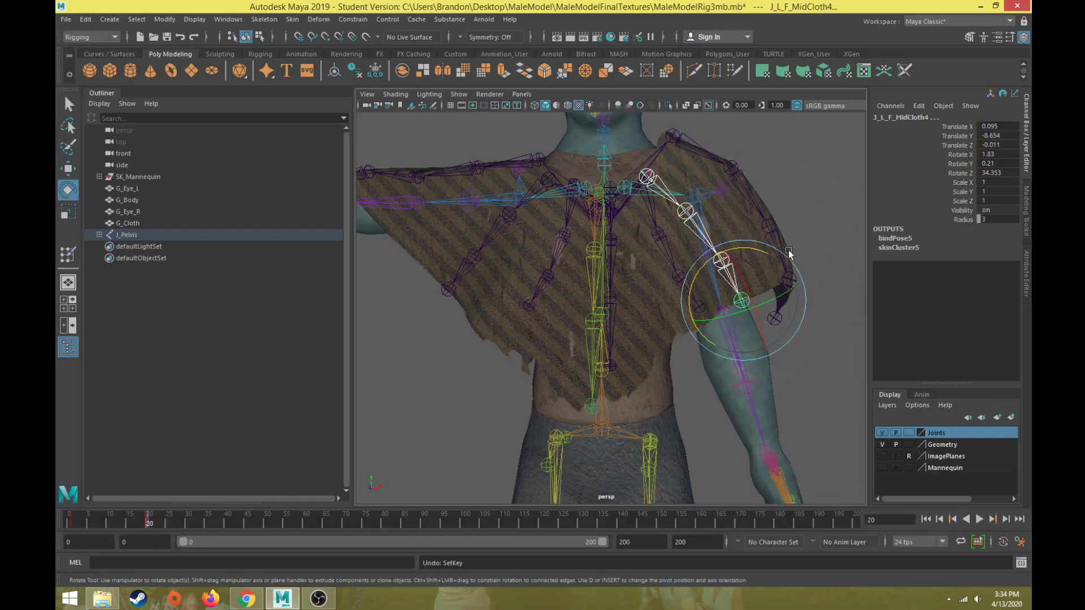
pyautogui.moveTo(746, 249); pyautogui.dragTo(755, 245)
pyautogui.press('s')
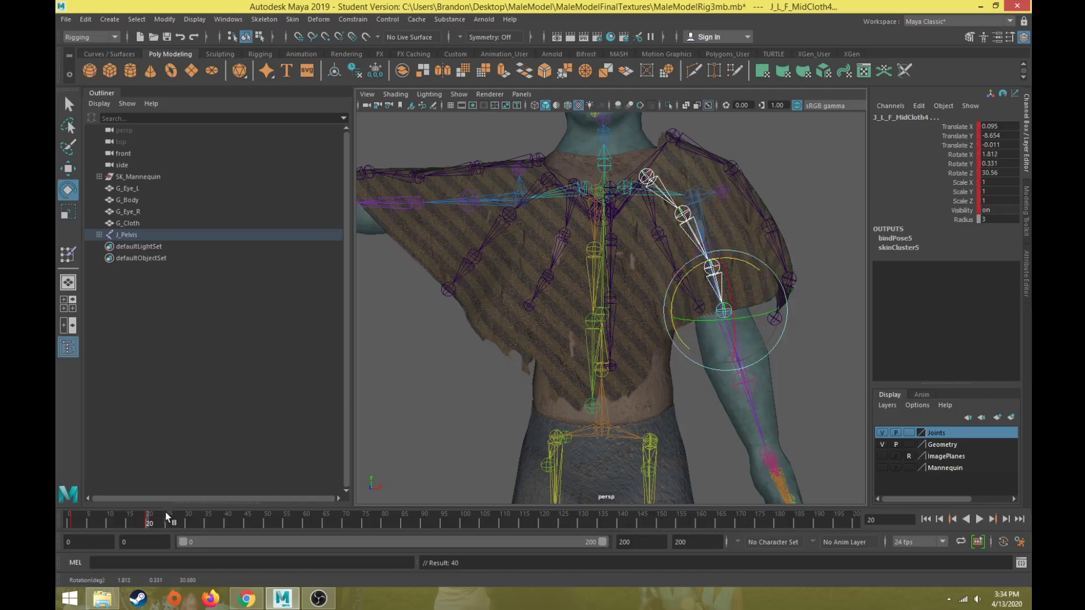
# - Play and scrub the arm animation back to frame 0, examining how the poncho follows the body
pyautogui.hotkey('alt', 'v')
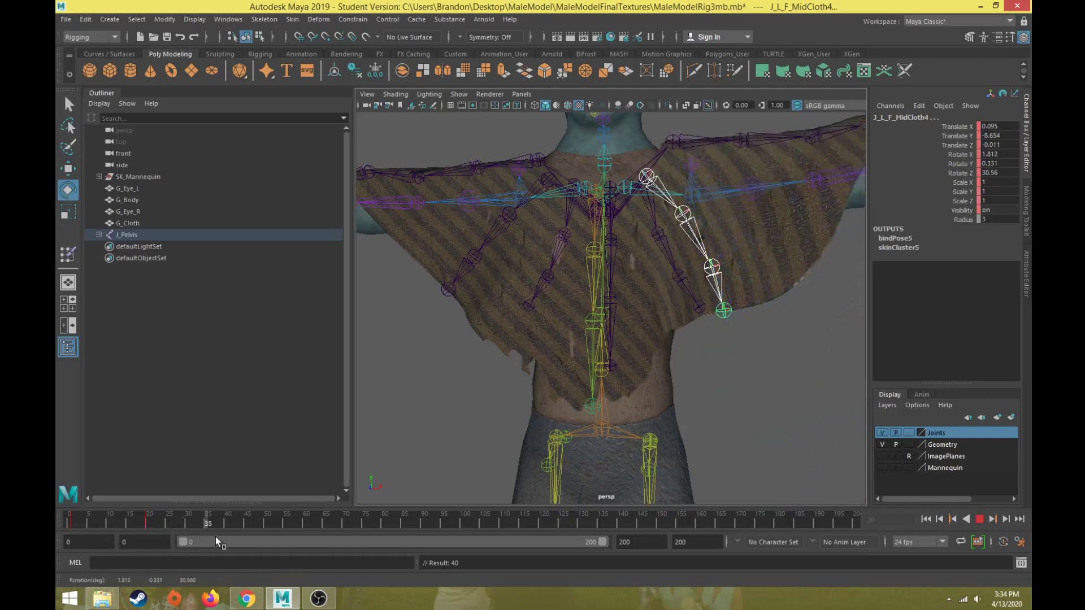
pyautogui.hotkey('alt', 'v')
pyautogui.scroll(-5, 571, 405)
pyautogui.keyDown('alt'); pyautogui.moveTo(570, 389); pyautogui.dragTo(342, 453); pyautogui.keyUp('alt')
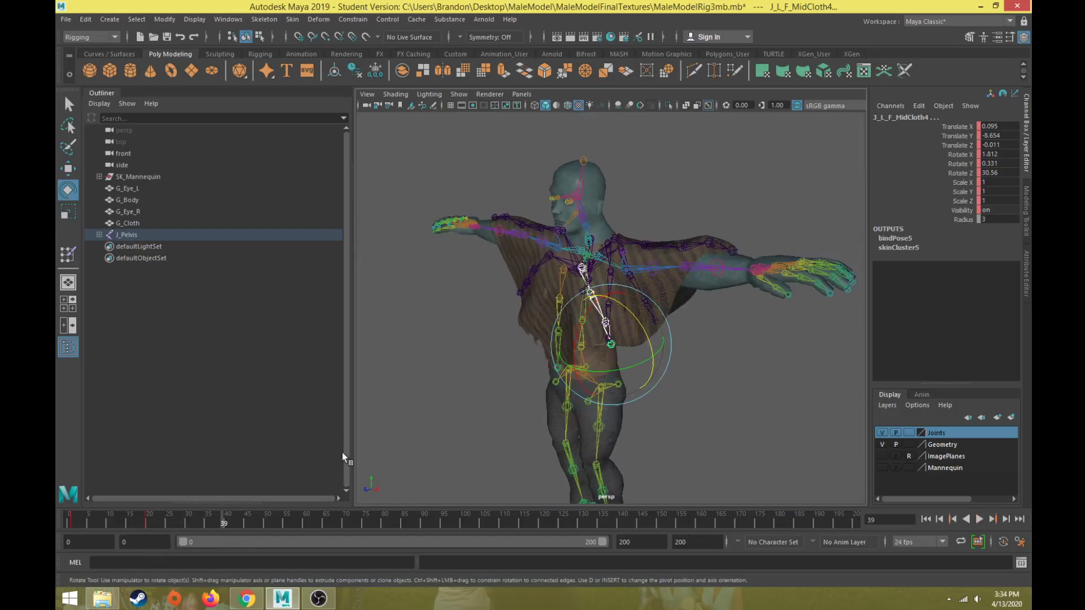
pyautogui.moveTo(233, 522); pyautogui.dragTo(55, 500)
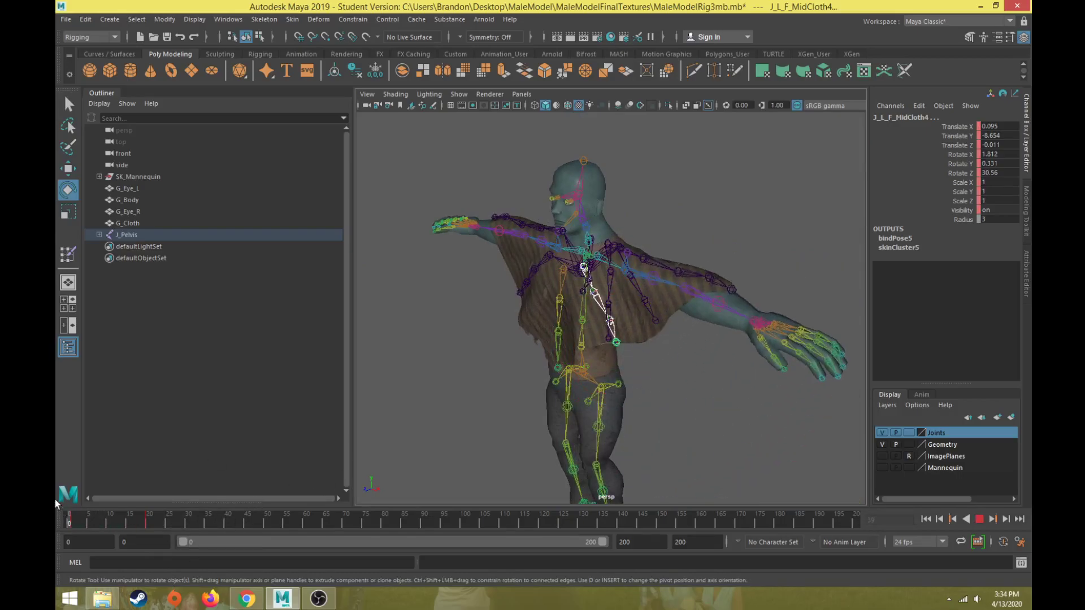
pyautogui.scroll(4, 543, 355)
pyautogui.keyDown('alt'); pyautogui.moveTo(542, 353); pyautogui.dragTo(642, 323); pyautogui.keyUp('alt')
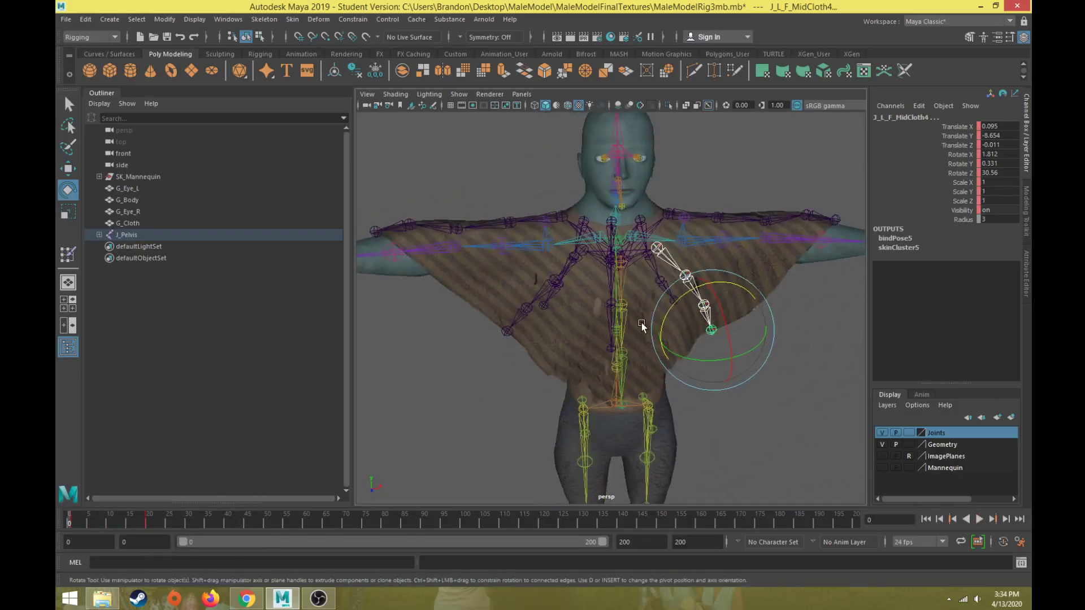